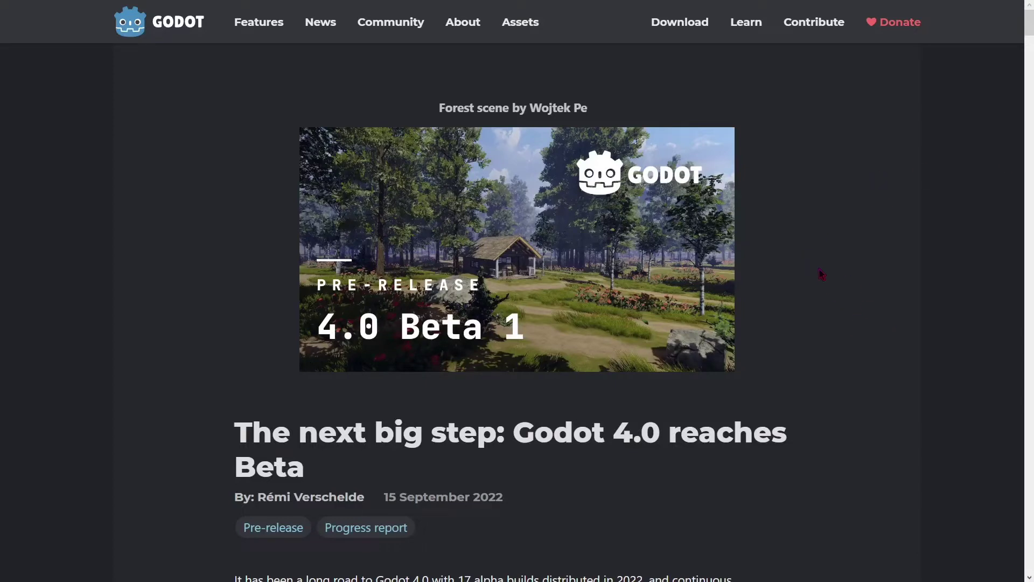
{"action": "scroll", "coordinate": [829, 278], "scroll_direction": "down", "scroll_amount": 3}
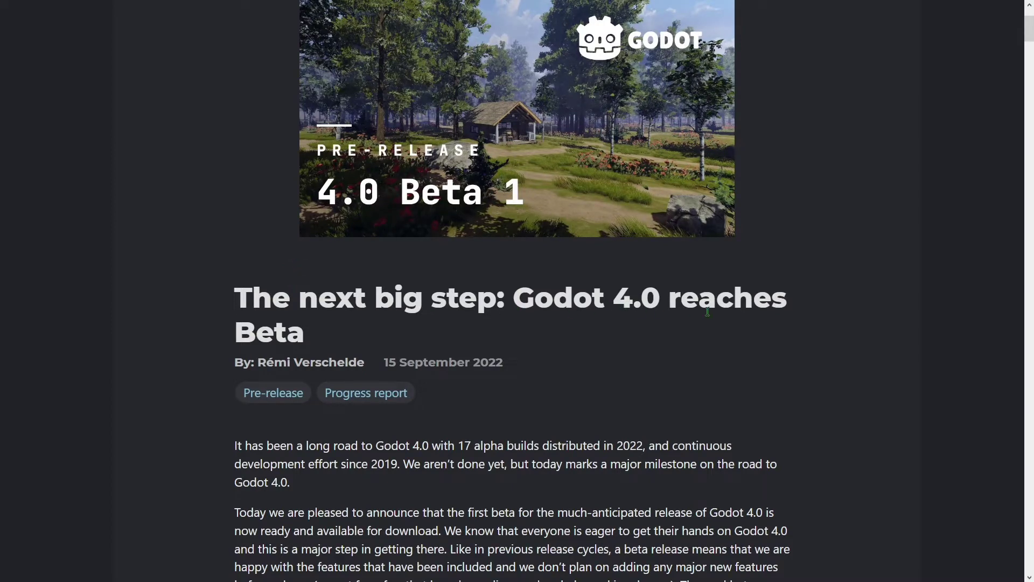
{"action": "scroll", "coordinate": [327, 368], "scroll_direction": "down", "scroll_amount": 15}
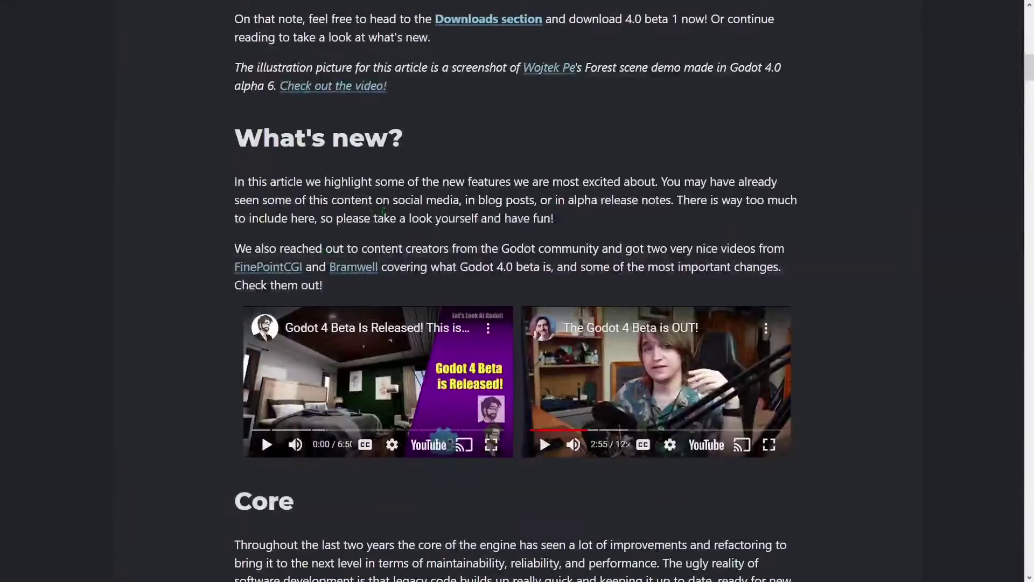
{"action": "scroll", "coordinate": [385, 174], "scroll_direction": "down", "scroll_amount": 20}
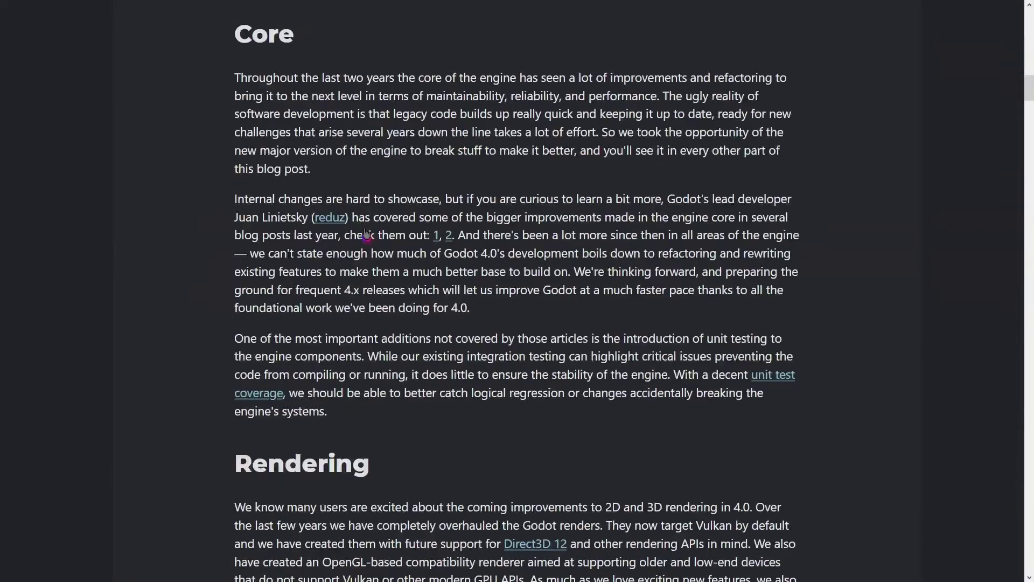
{"action": "scroll", "coordinate": [138, 273], "scroll_direction": "down", "scroll_amount": 20}
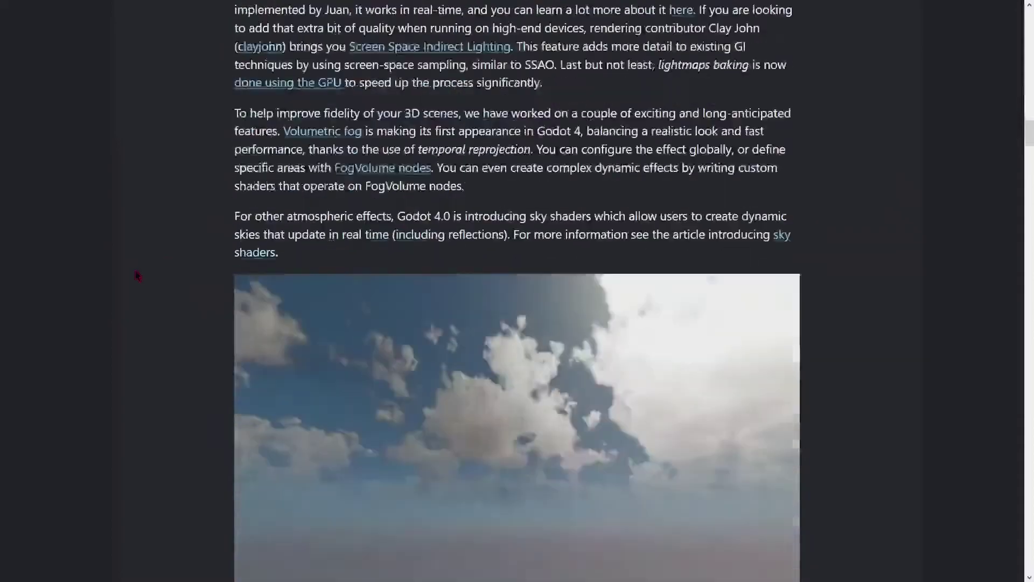
{"action": "scroll", "coordinate": [137, 237], "scroll_direction": "down", "scroll_amount": 10}
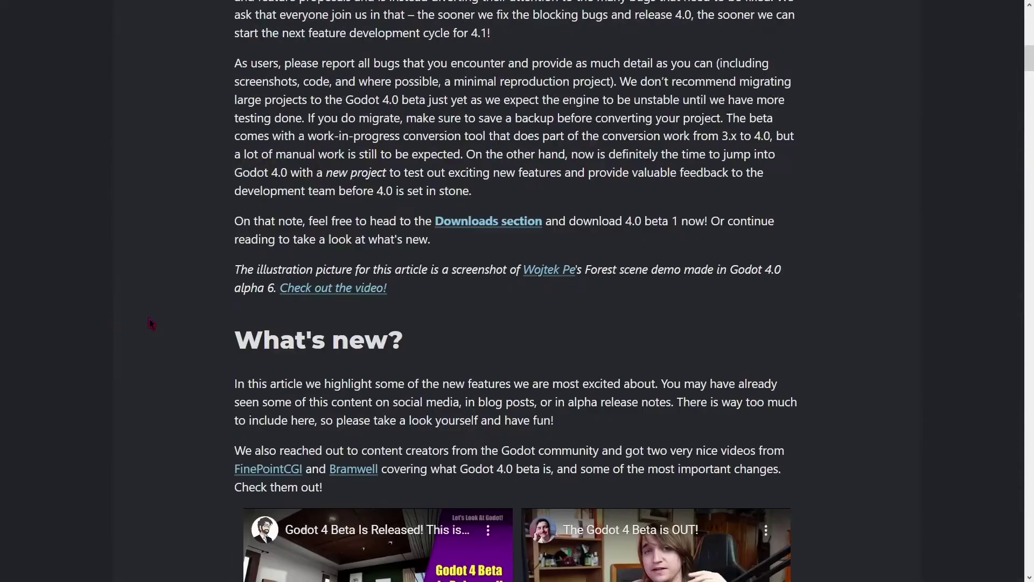
{"action": "scroll", "coordinate": [151, 324], "scroll_direction": "down", "scroll_amount": 9}
{"action": "scroll", "coordinate": [161, 330], "scroll_direction": "down", "scroll_amount": 2}
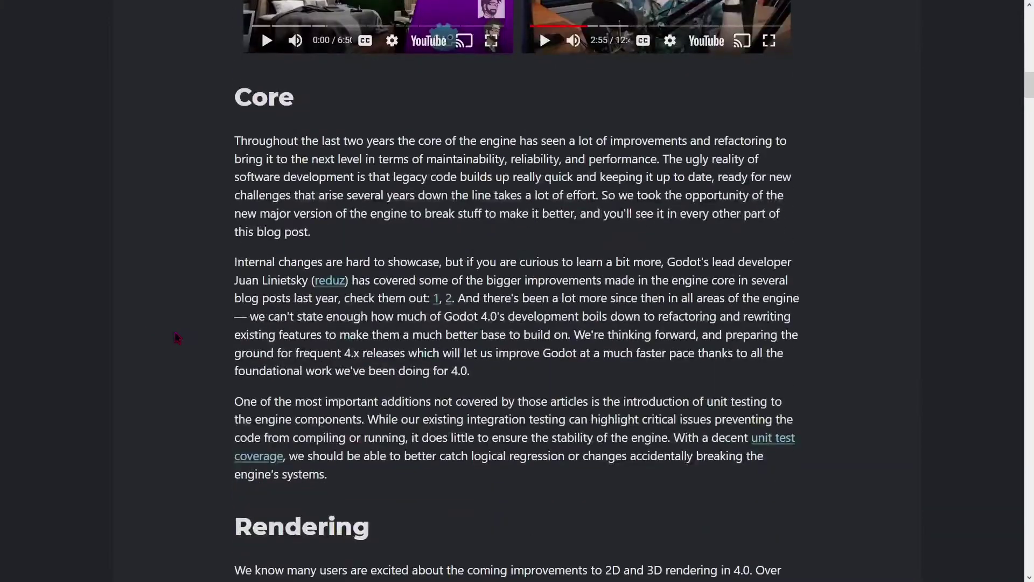
{"action": "scroll", "coordinate": [176, 337], "scroll_direction": "down", "scroll_amount": 4}
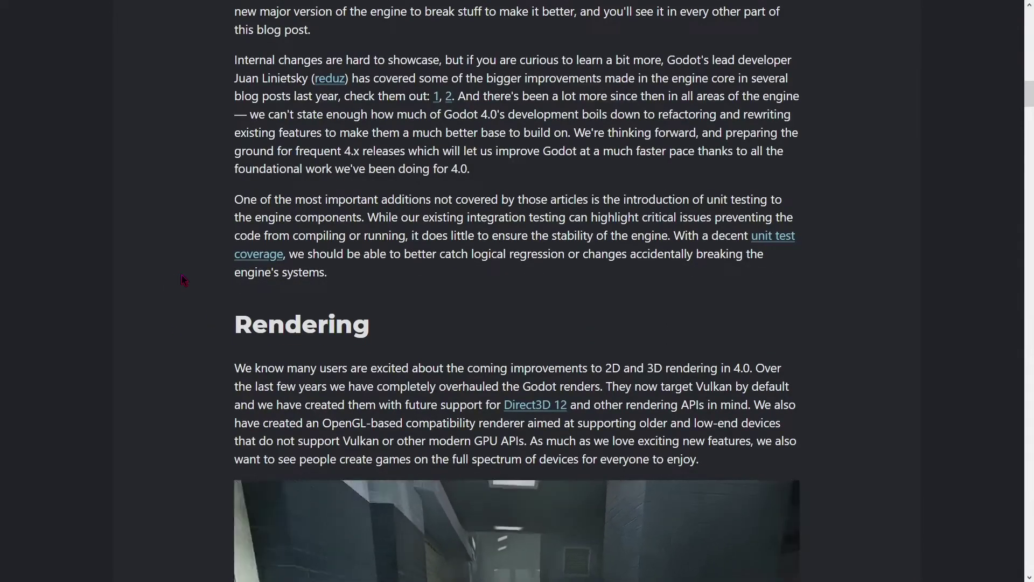
{"action": "scroll", "coordinate": [183, 282], "scroll_direction": "down", "scroll_amount": 1}
{"action": "scroll", "coordinate": [184, 279], "scroll_direction": "down", "scroll_amount": 5}
{"action": "scroll", "coordinate": [203, 303], "scroll_direction": "down", "scroll_amount": 4}
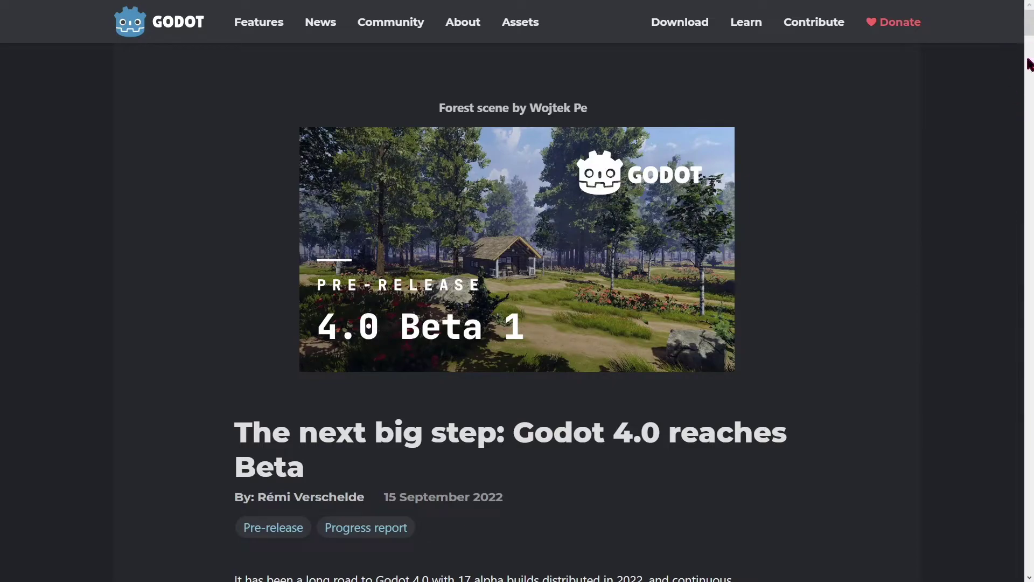
Compare the GDScript and C# builds, then download the Standard build as Godot_v4.0-beta1_win64.exe.zip
{"action": "left_click_drag", "start_coordinate": [1029, 22], "coordinate": [976, 500]}
{"action": "scroll", "coordinate": [334, 131], "scroll_direction": "up", "scroll_amount": 1}
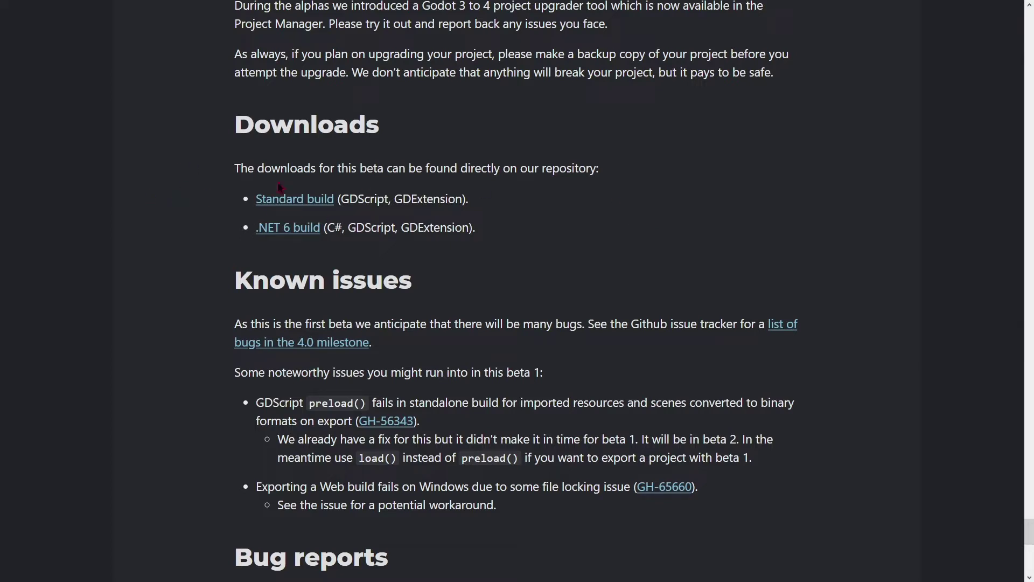
{"action": "double_click", "coordinate": [344, 203]}
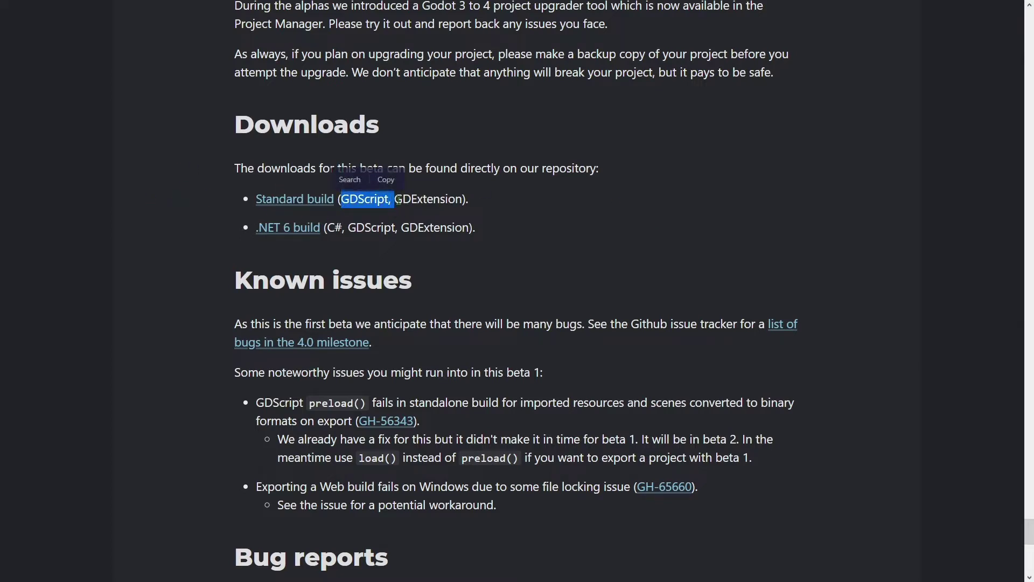
{"action": "left_click", "coordinate": [438, 202]}
{"action": "double_click", "coordinate": [335, 228]}
{"action": "left_click", "coordinate": [286, 242]}
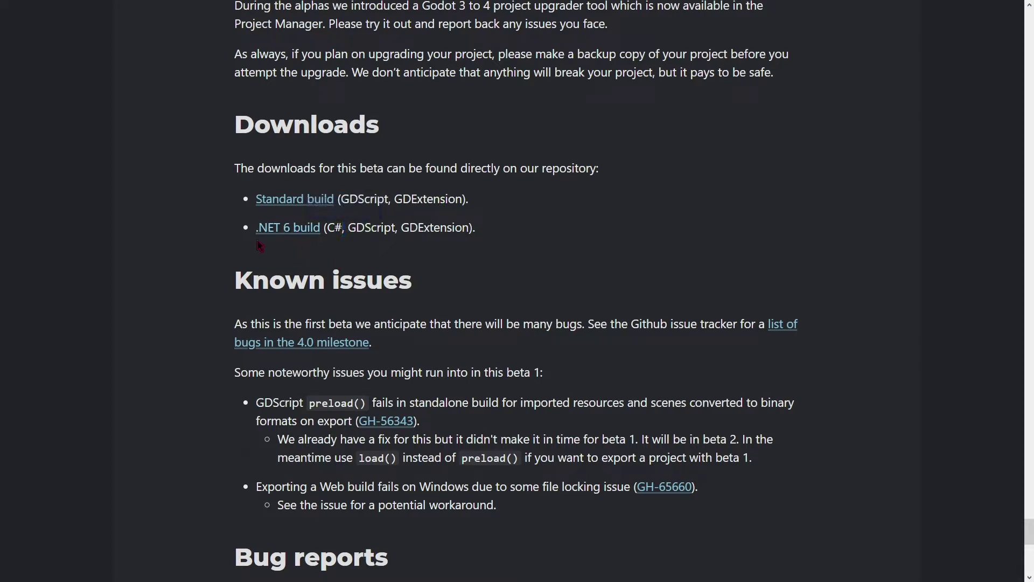
{"action": "left_click", "coordinate": [302, 237]}
{"action": "scroll", "coordinate": [303, 237], "scroll_direction": "down", "scroll_amount": 1}
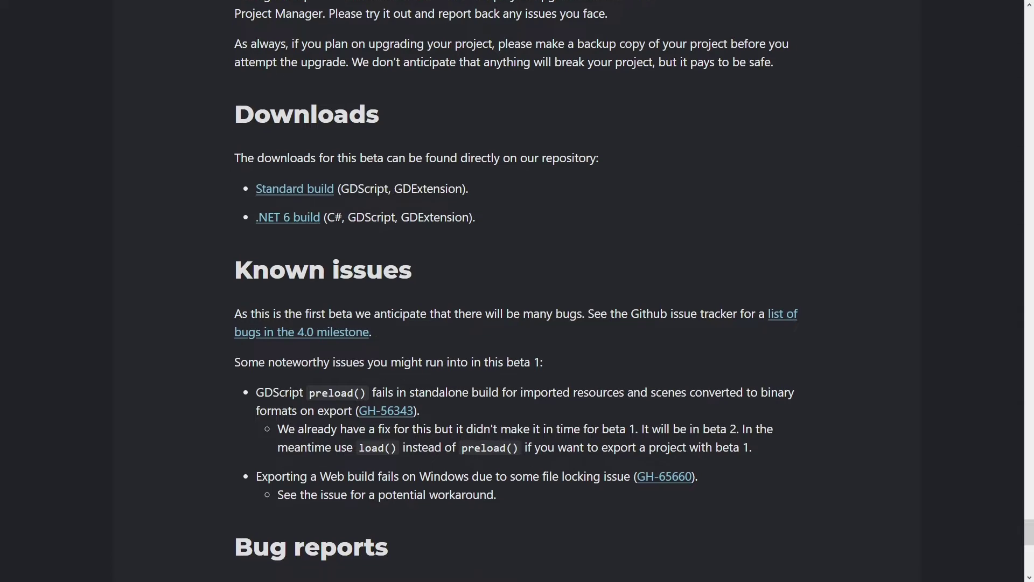
{"action": "left_click", "coordinate": [301, 192]}
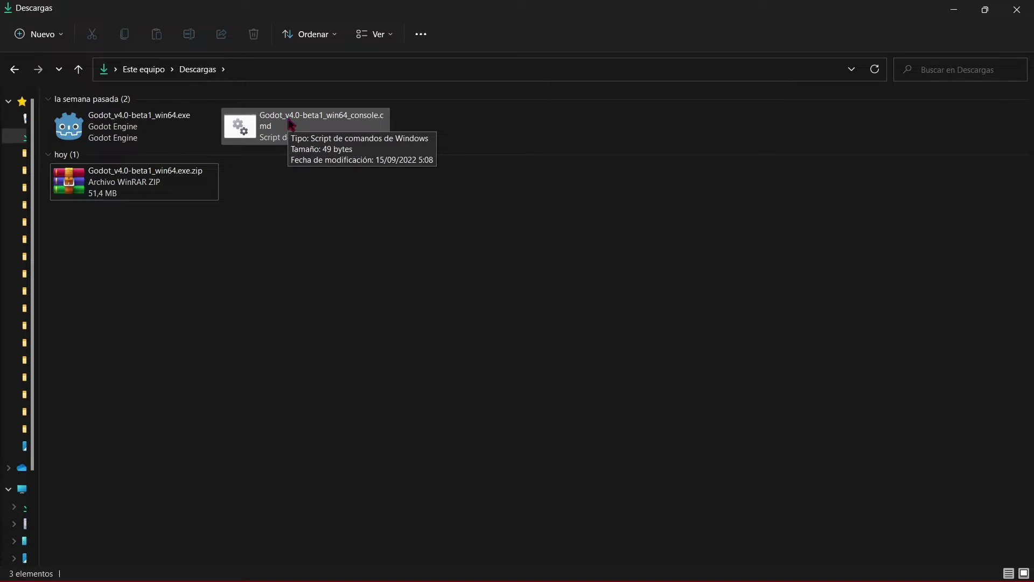
Launch the Godot 4.0 beta executable and dismiss the no-projects prompt
{"action": "double_click", "coordinate": [134, 126]}
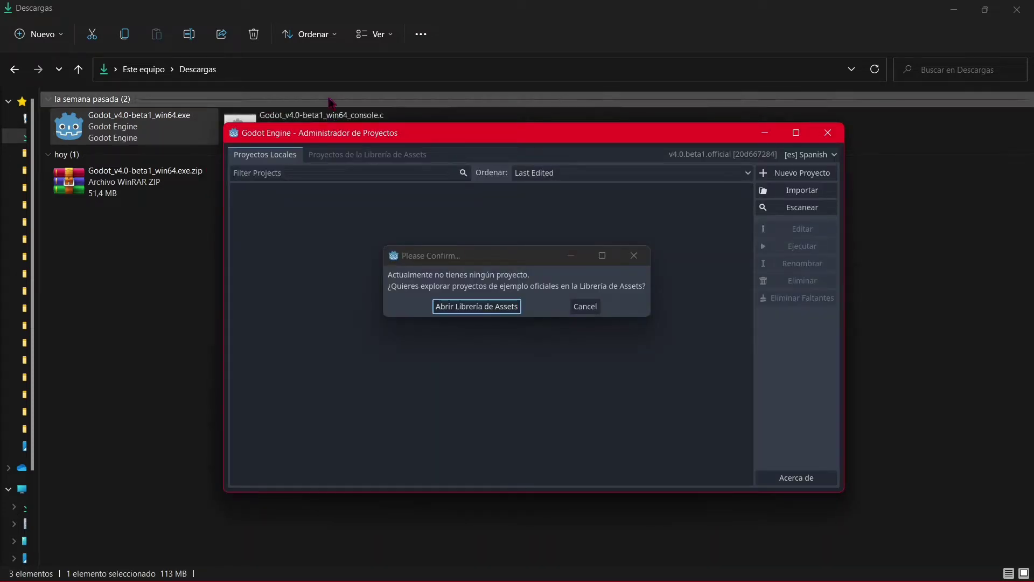
{"action": "left_click", "coordinate": [635, 256]}
{"action": "left_click", "coordinate": [634, 256]}
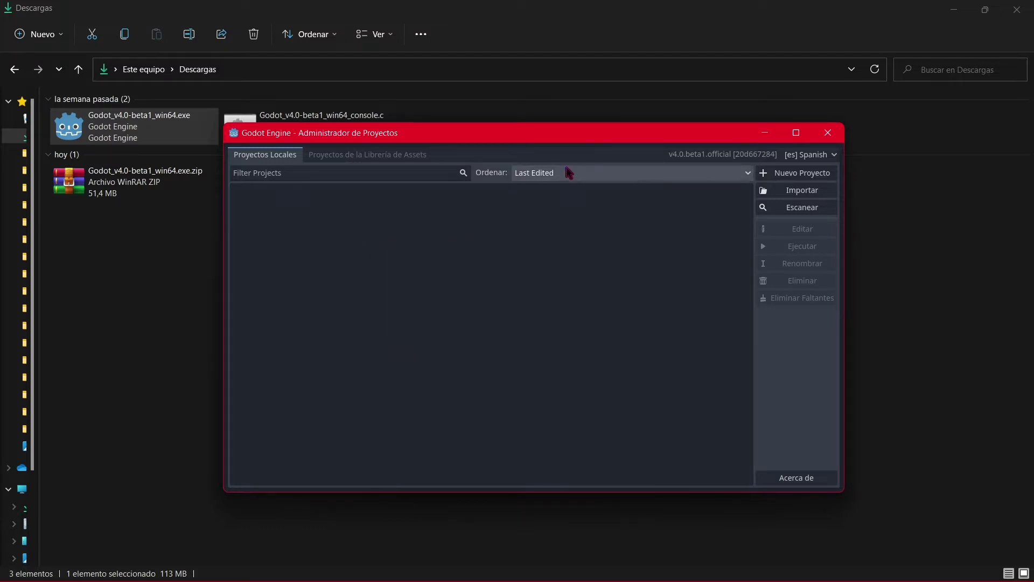
Switch the interface language to [en] English, restart, and maximize the Project Manager
{"action": "left_click", "coordinate": [807, 155]}
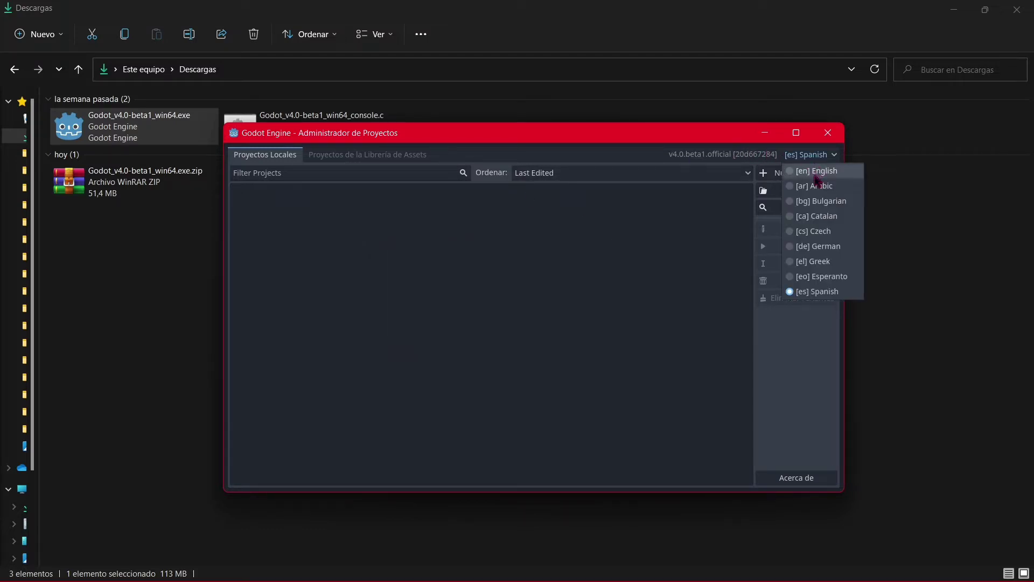
{"action": "left_click", "coordinate": [817, 172]}
{"action": "left_click", "coordinate": [472, 309]}
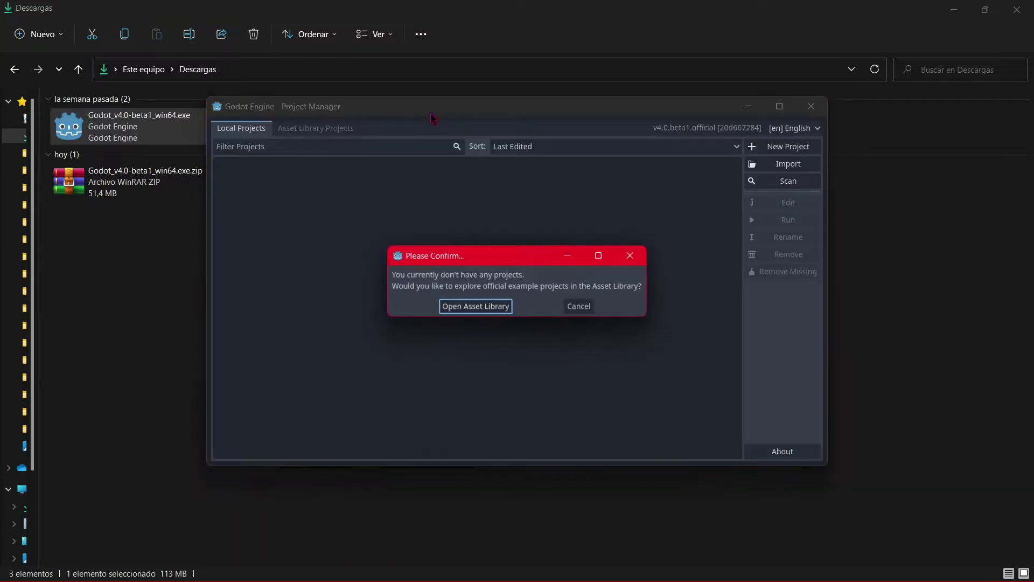
{"action": "key", "text": "Escape"}
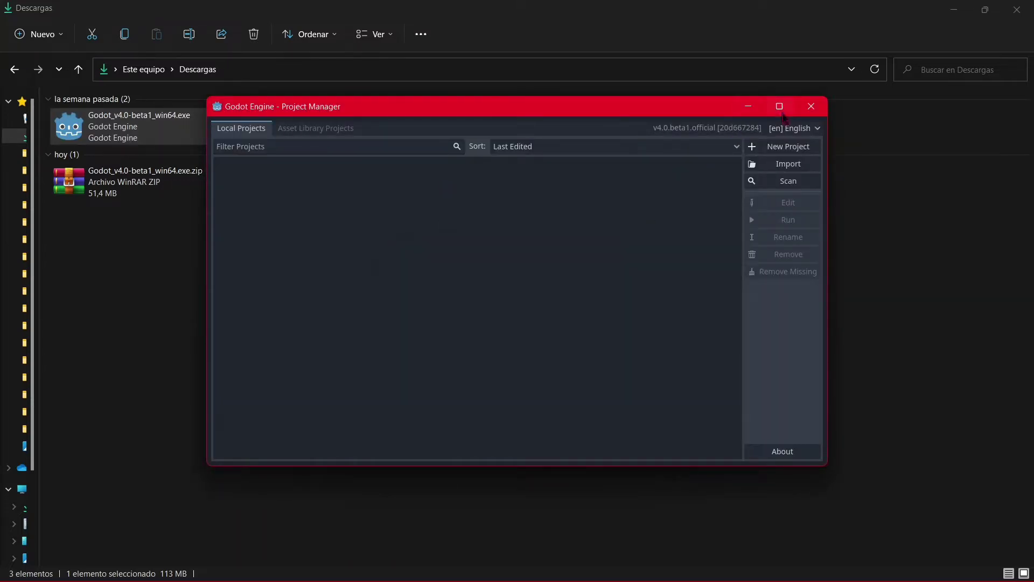
{"action": "left_click", "coordinate": [780, 106]}
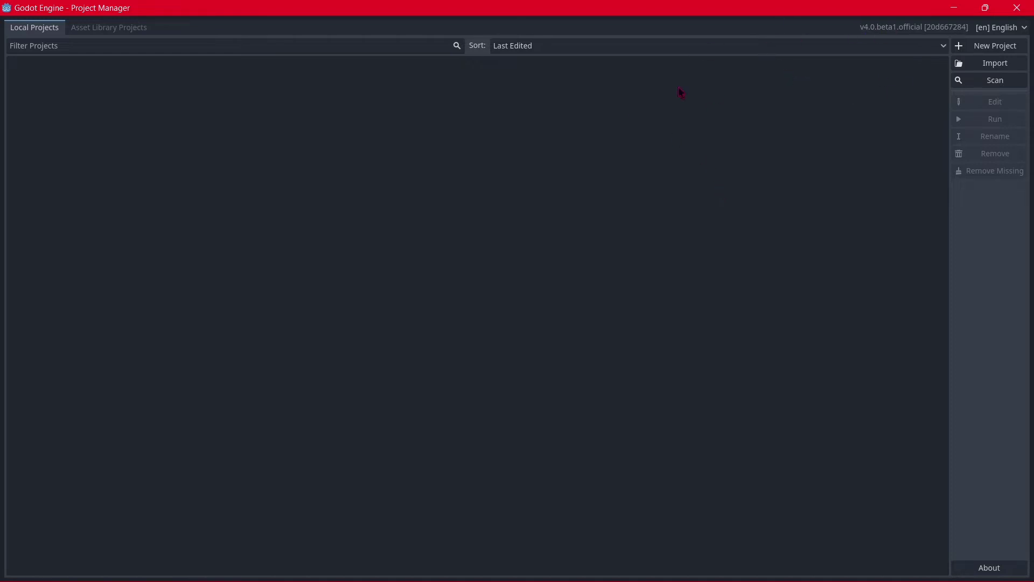
Begin a new project named Godot4 and create a Godot4 folder for it
{"action": "left_click", "coordinate": [993, 46]}
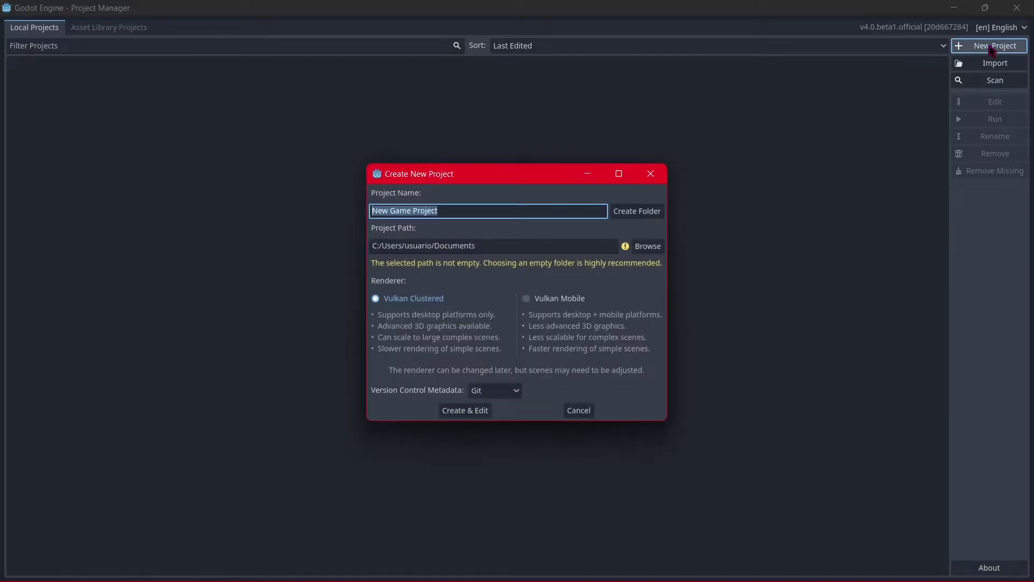
{"action": "left_click", "coordinate": [651, 174]}
{"action": "left_click", "coordinate": [993, 46]}
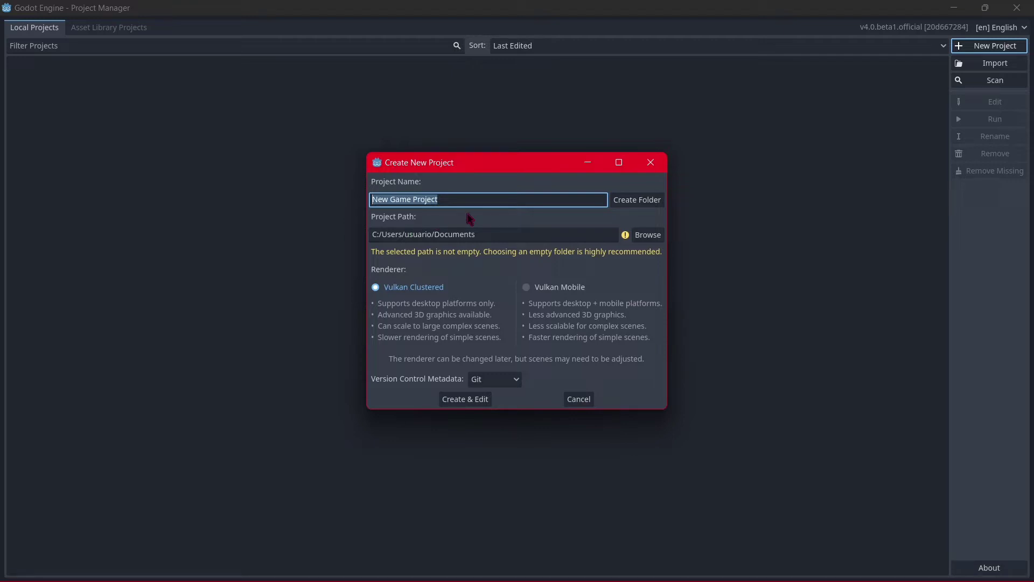
{"action": "type", "text": "Godf"}
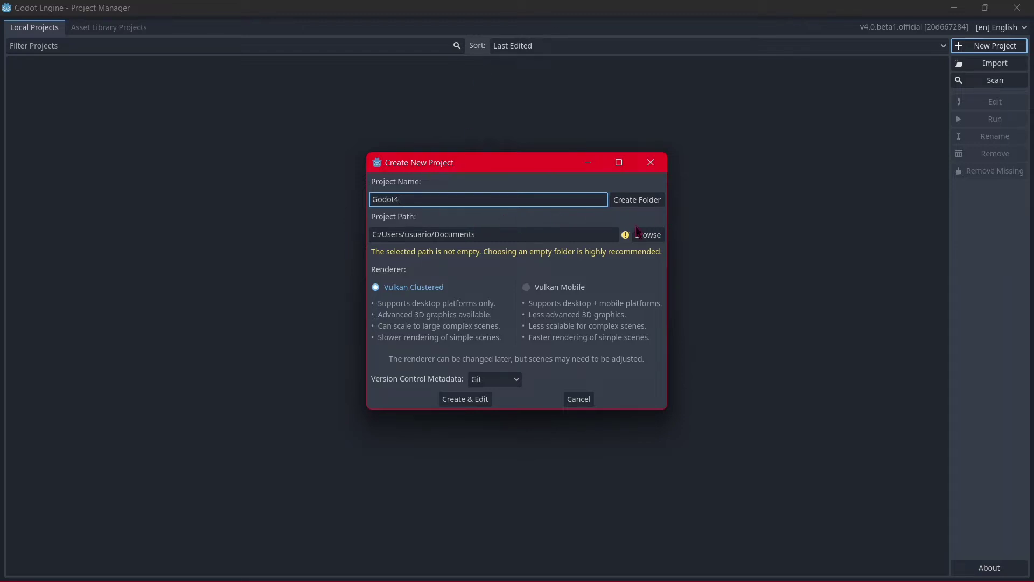
{"action": "left_click", "coordinate": [634, 206]}
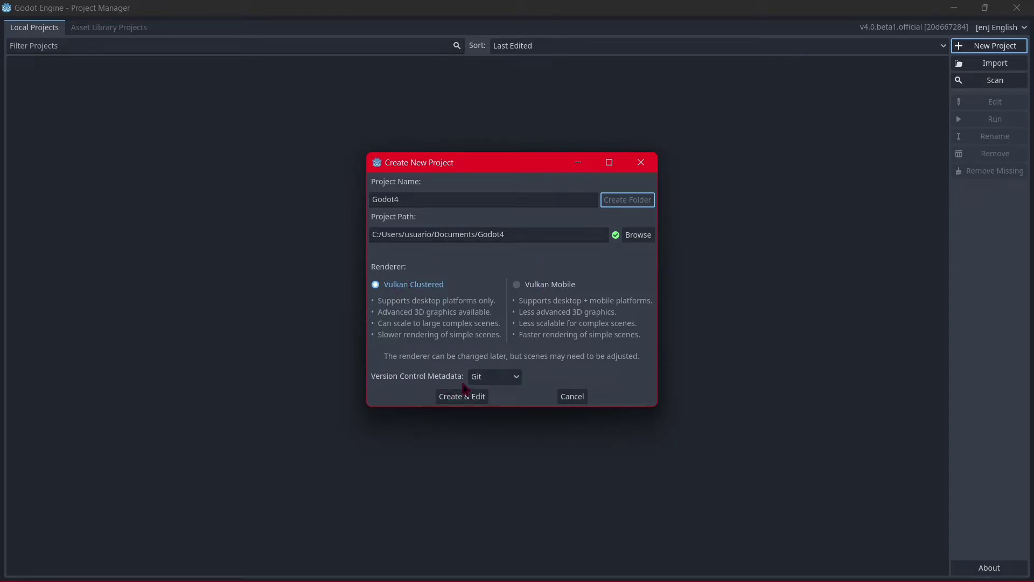
Set Version Control Metadata to None and create the project, opening it in the editor
{"action": "left_click", "coordinate": [487, 377]}
{"action": "left_click", "coordinate": [496, 377]}
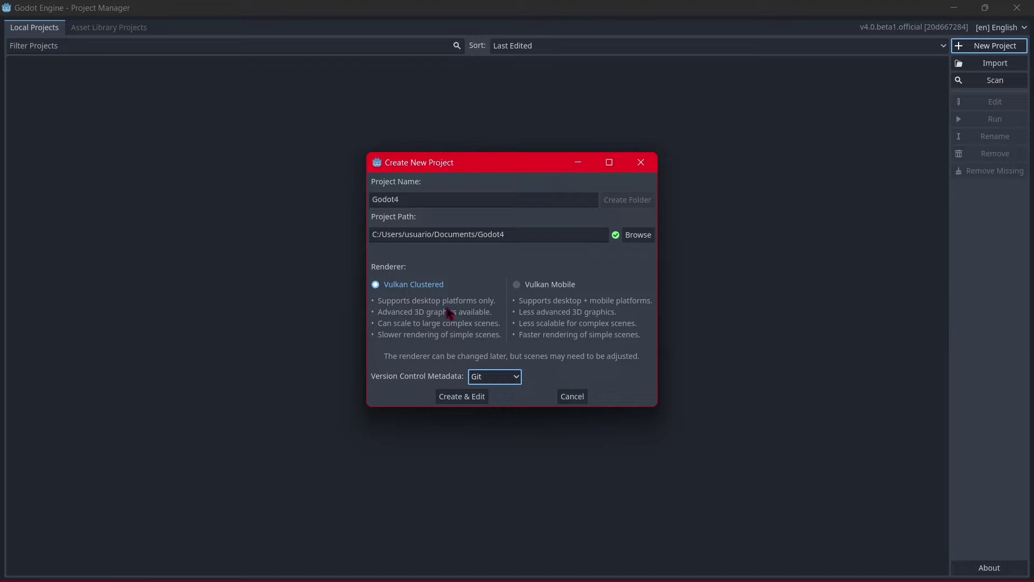
{"action": "left_click", "coordinate": [485, 377]}
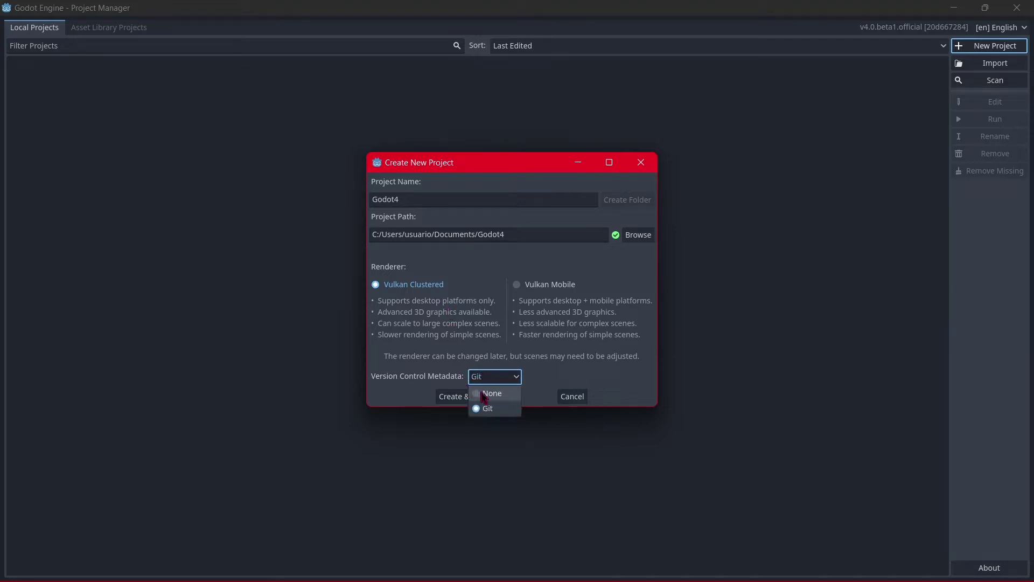
{"action": "left_click", "coordinate": [480, 392]}
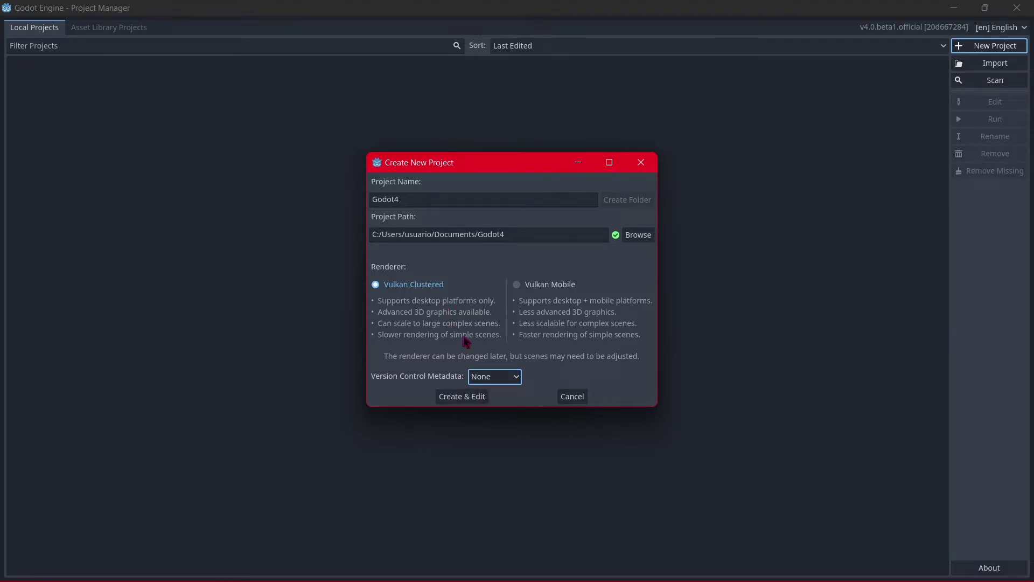
{"action": "left_click", "coordinate": [468, 397]}
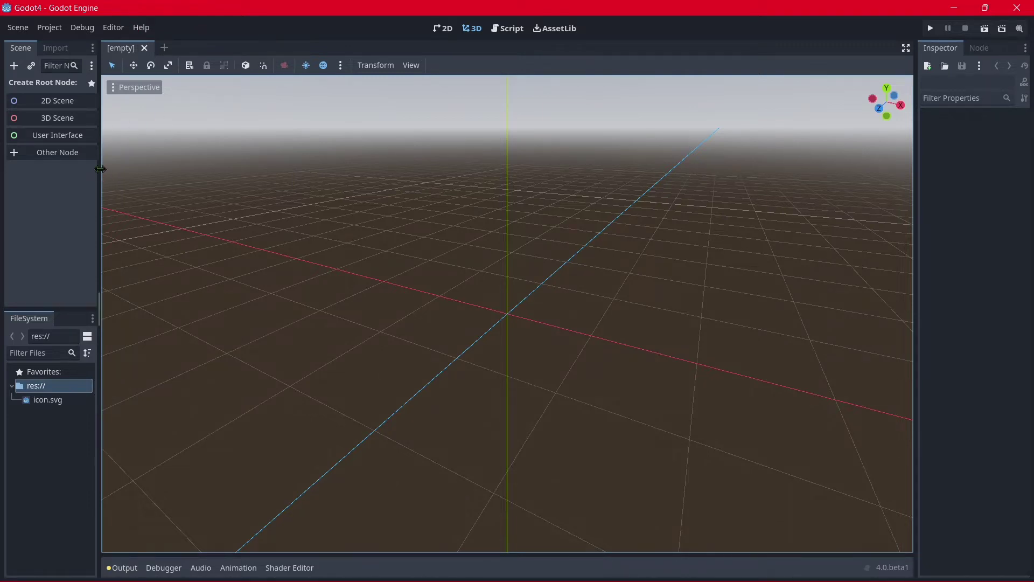
Widen the left dock panels and check icon.svg's Import settings
{"action": "left_click_drag", "start_coordinate": [101, 169], "coordinate": [111, 169]}
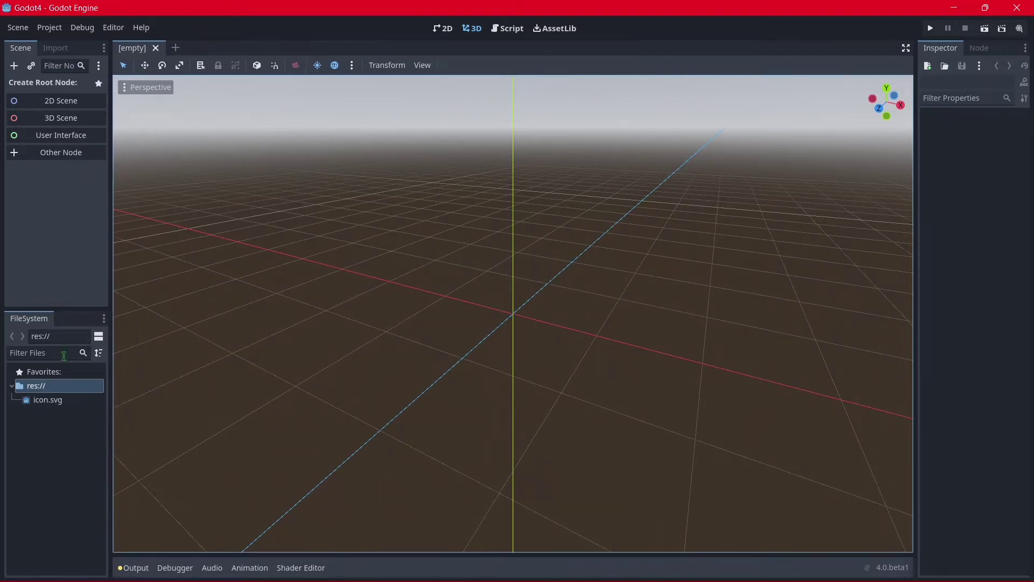
{"action": "left_click", "coordinate": [65, 402]}
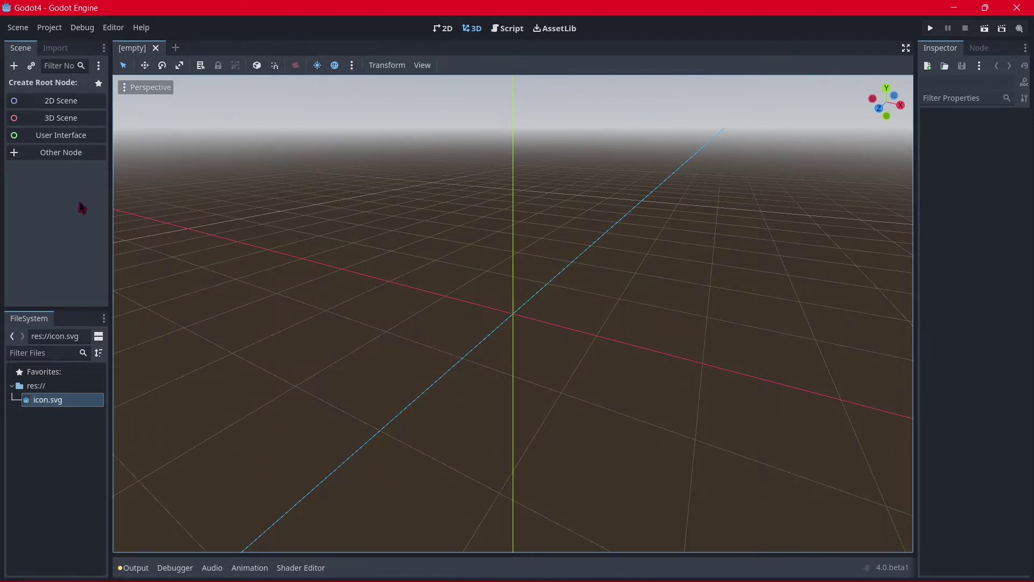
{"action": "left_click", "coordinate": [55, 48]}
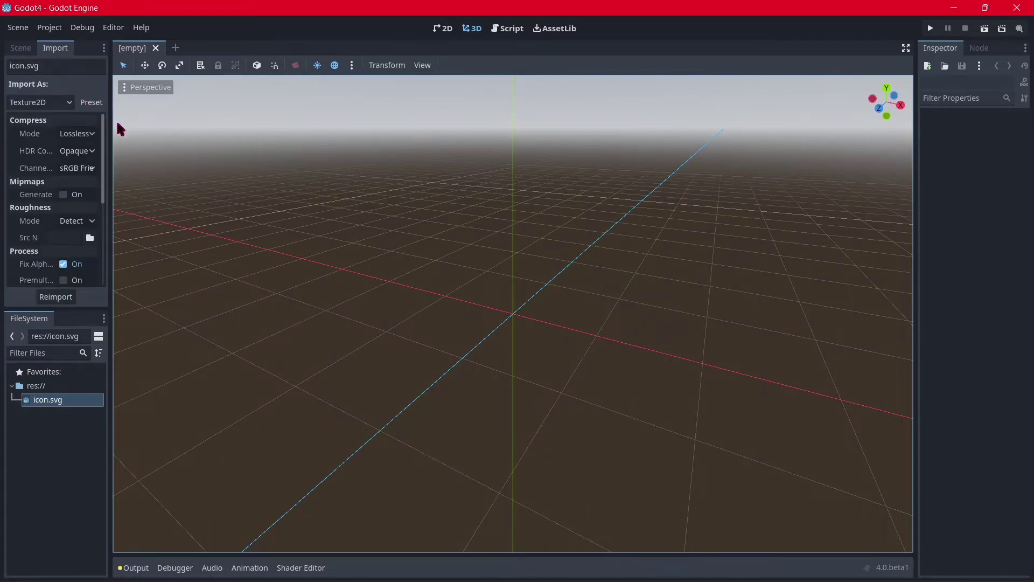
{"action": "left_click_drag", "start_coordinate": [111, 122], "coordinate": [135, 122]}
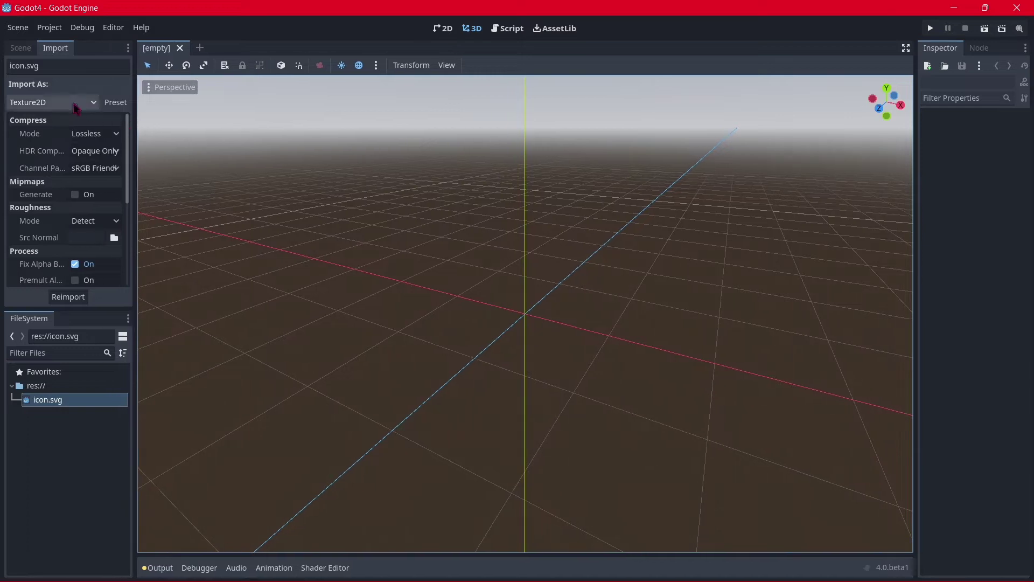
Back in the Scene dock, make a 2D Scene root node
{"action": "left_click", "coordinate": [21, 49]}
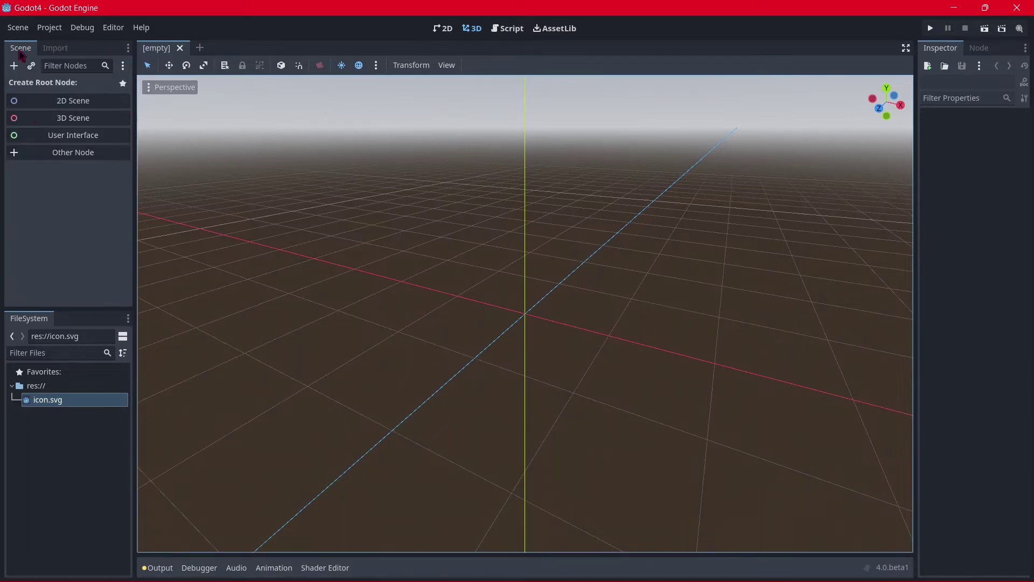
{"action": "left_click", "coordinate": [49, 385]}
{"action": "left_click", "coordinate": [54, 399]}
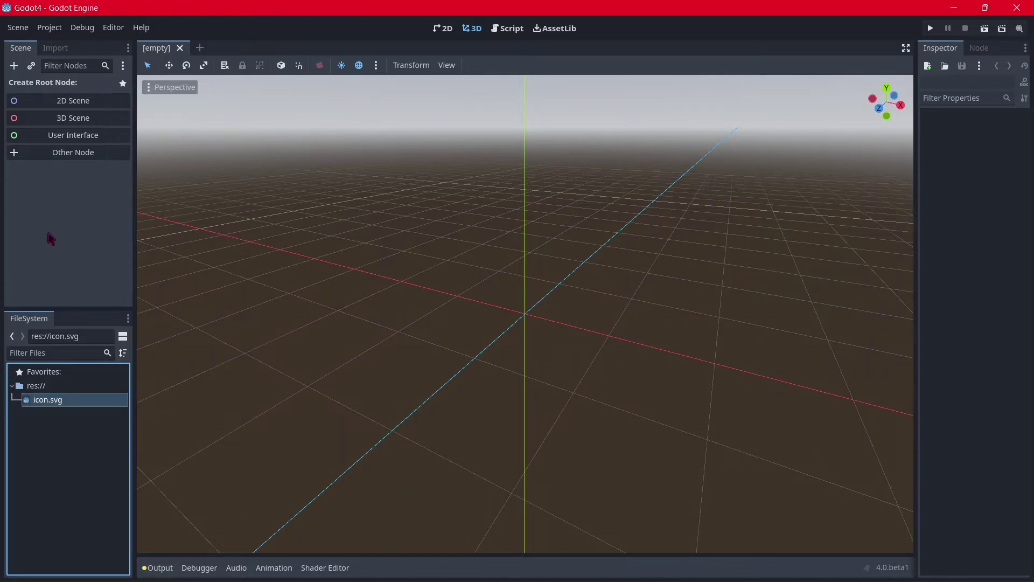
{"action": "left_click", "coordinate": [75, 101]}
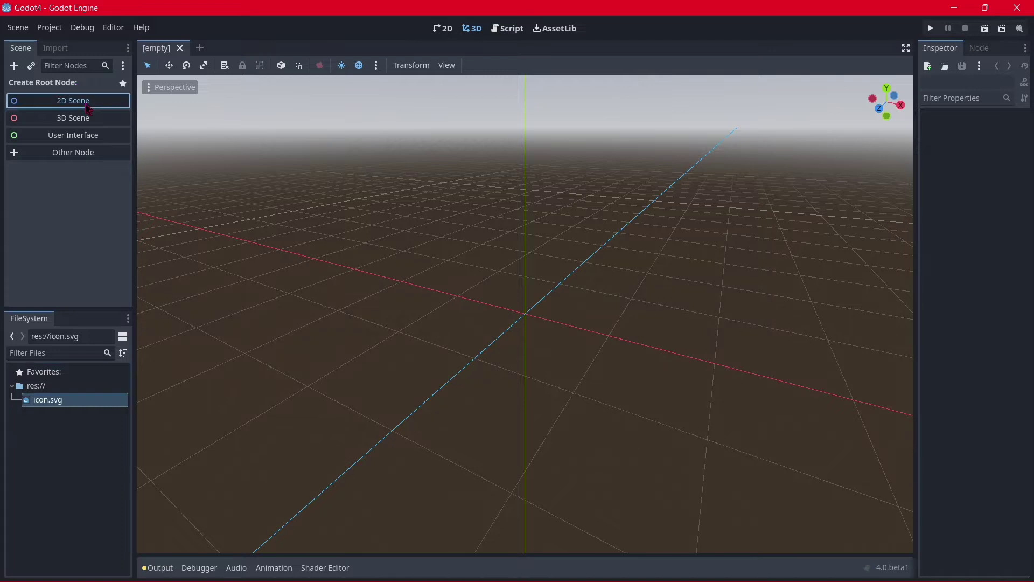
Rename the Node2d root node to Godot4 using F2, then reselect it
{"action": "scroll", "coordinate": [377, 272], "scroll_direction": "down", "scroll_amount": 2}
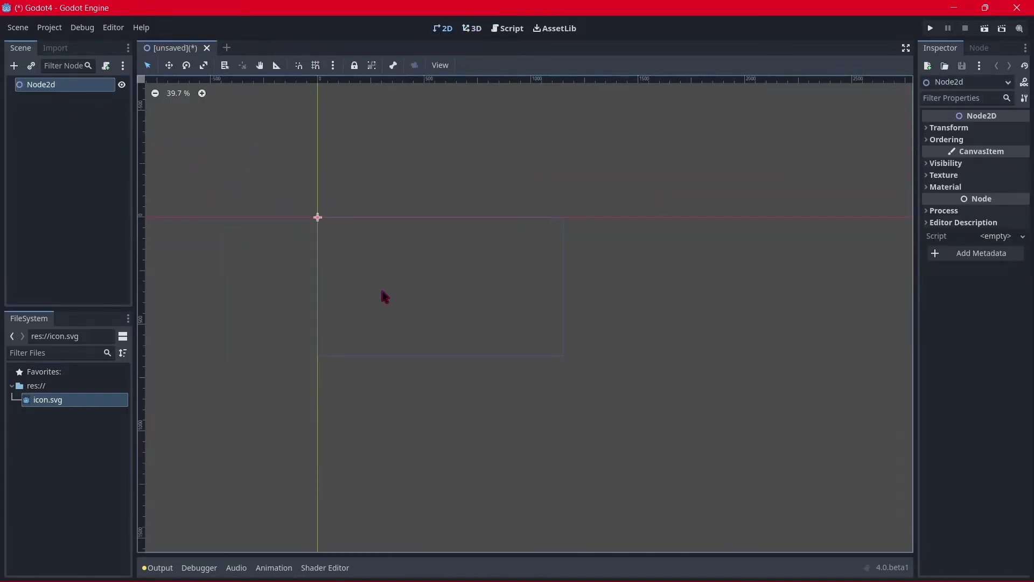
{"action": "scroll", "coordinate": [690, 270], "scroll_direction": "up", "scroll_amount": 1}
{"action": "left_click", "coordinate": [51, 120]}
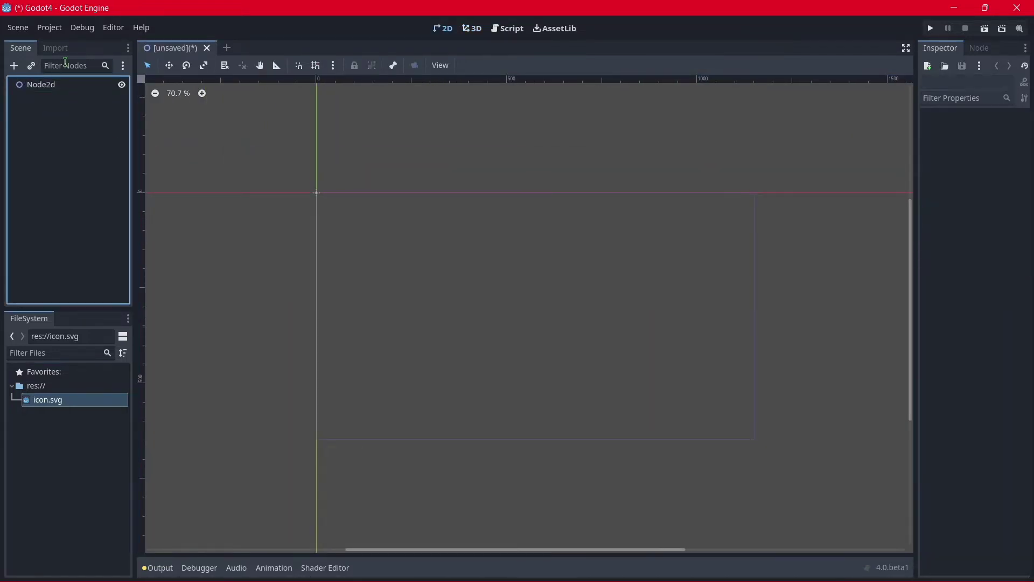
{"action": "left_click", "coordinate": [65, 86]}
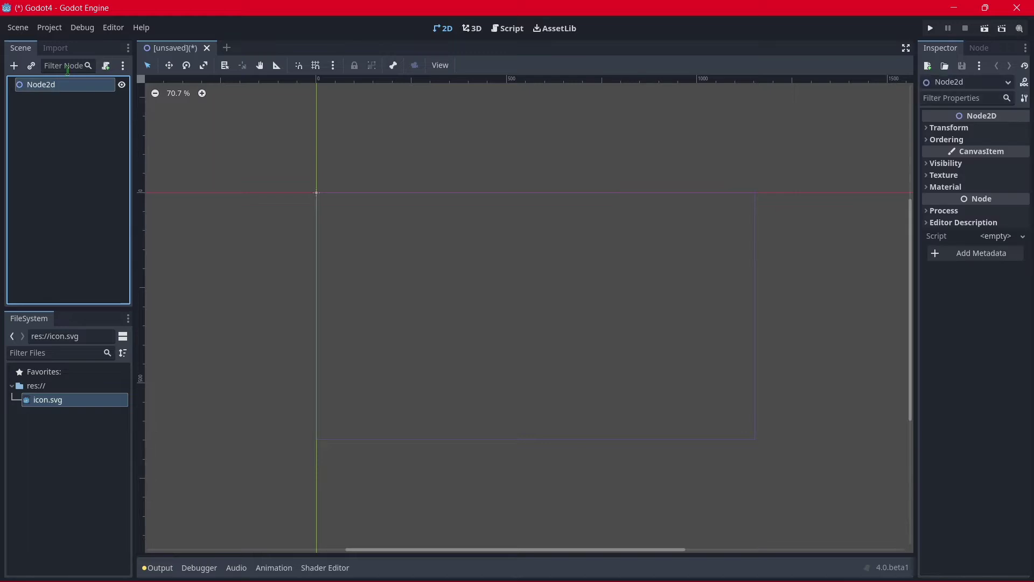
{"action": "key", "text": "F2"}
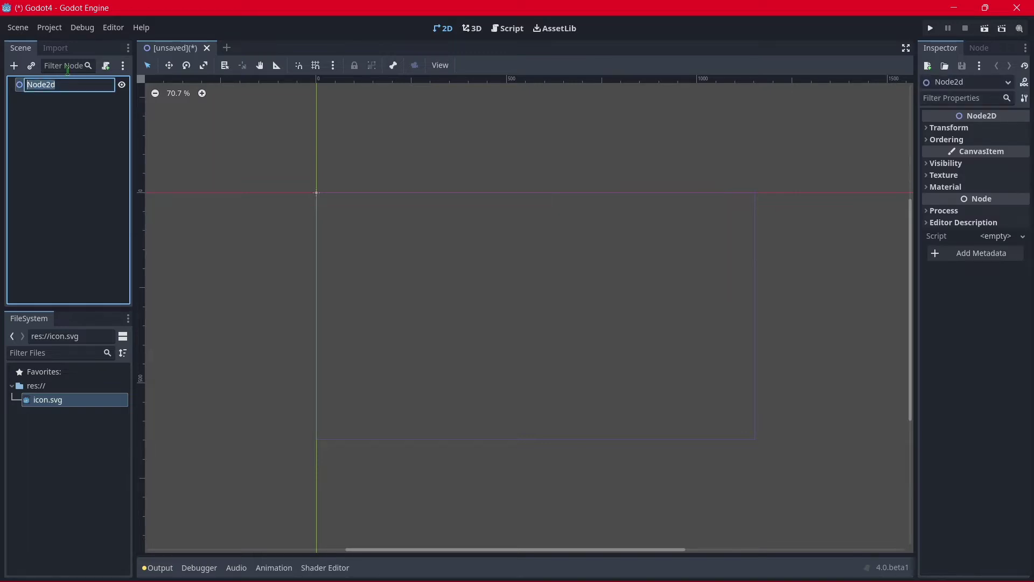
{"action": "type", "text": "Godot4"}
{"action": "key", "text": "Return"}
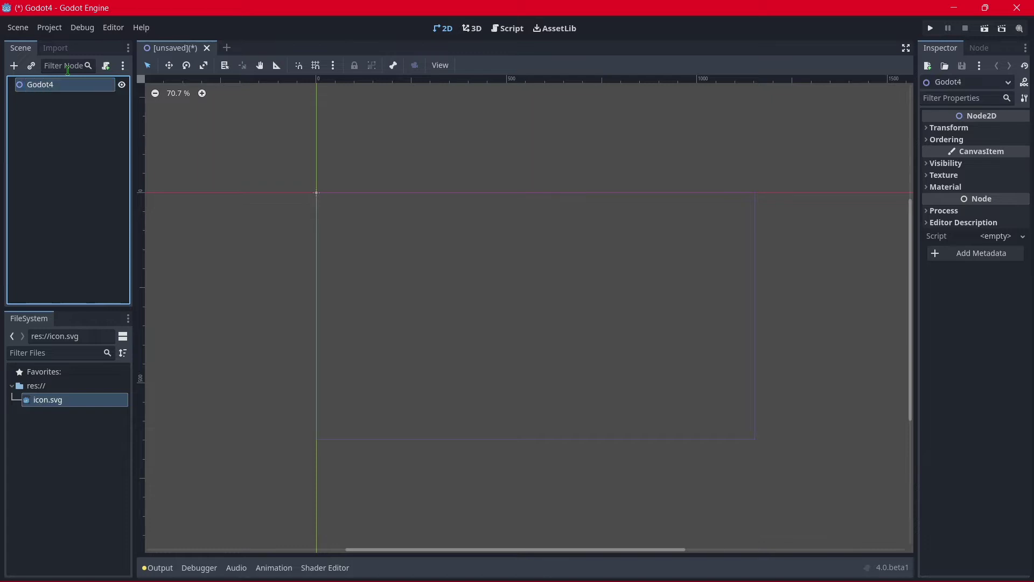
{"action": "left_click", "coordinate": [75, 180]}
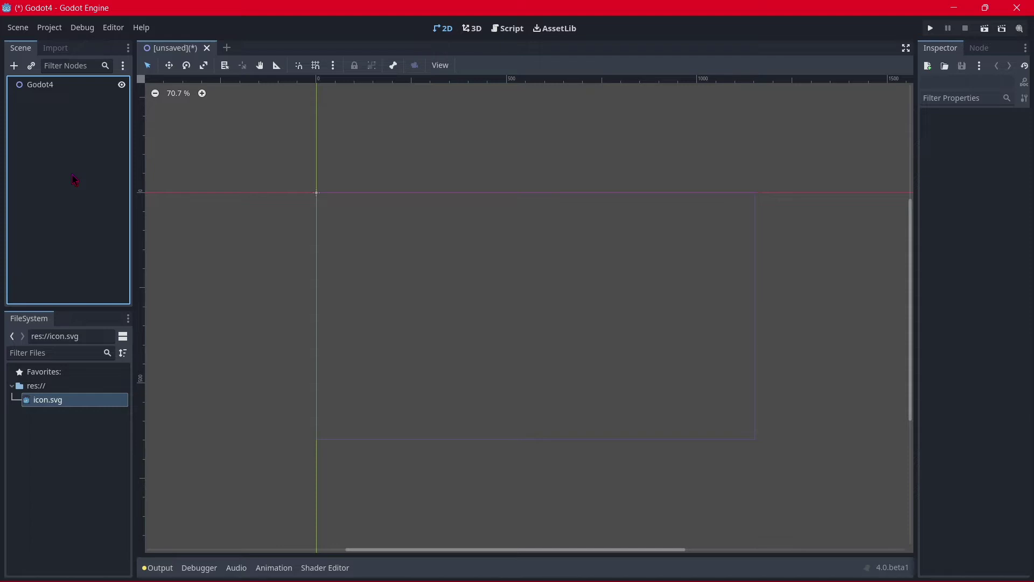
{"action": "left_click", "coordinate": [79, 86]}
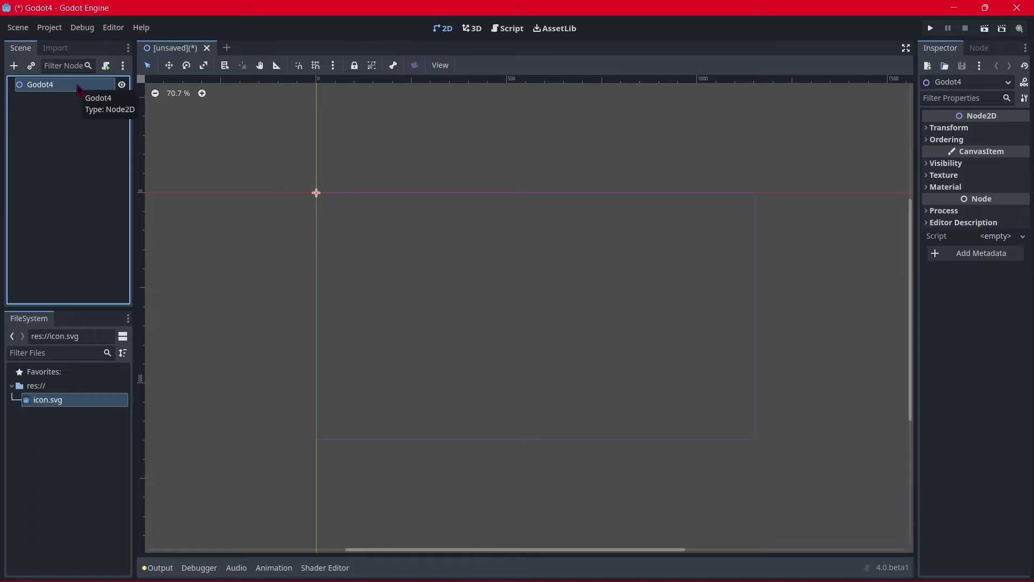
Bring up the Attach Node Script dialog for Godot4 with GDScript as the language
{"action": "left_click", "coordinate": [106, 66]}
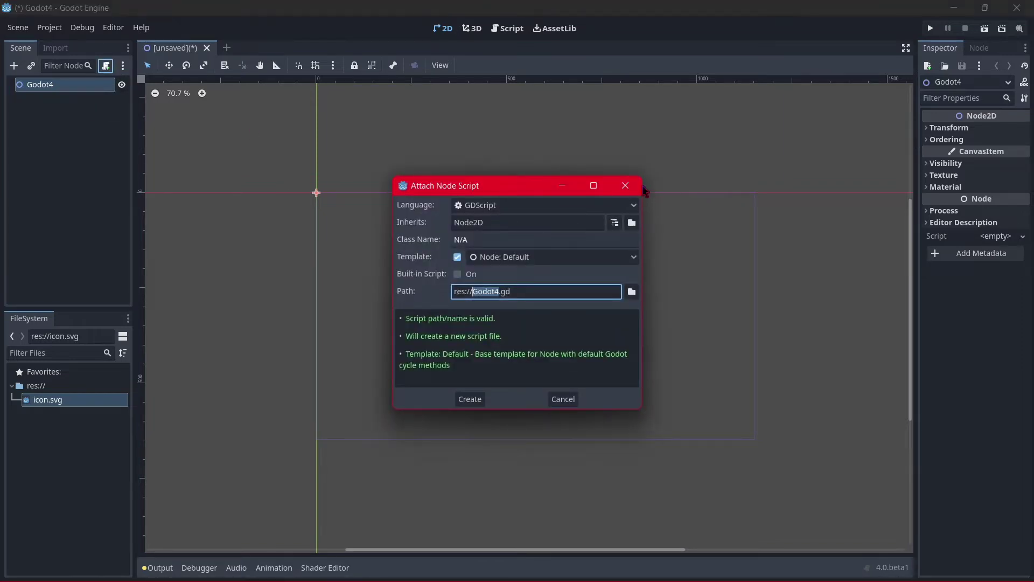
{"action": "left_click", "coordinate": [625, 186]}
{"action": "left_click", "coordinate": [106, 66]}
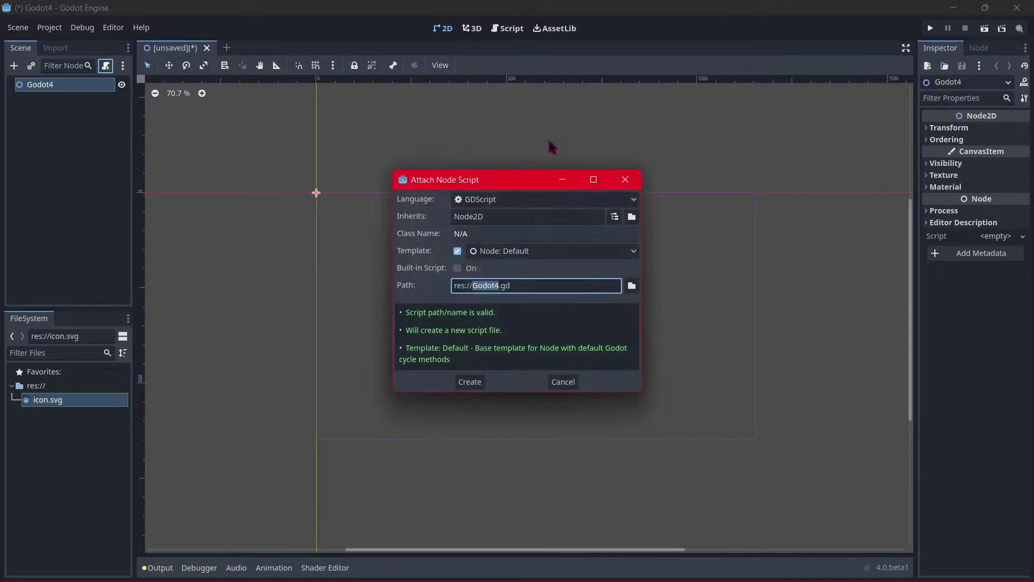
{"action": "left_click", "coordinate": [625, 181]}
{"action": "left_click", "coordinate": [107, 65]}
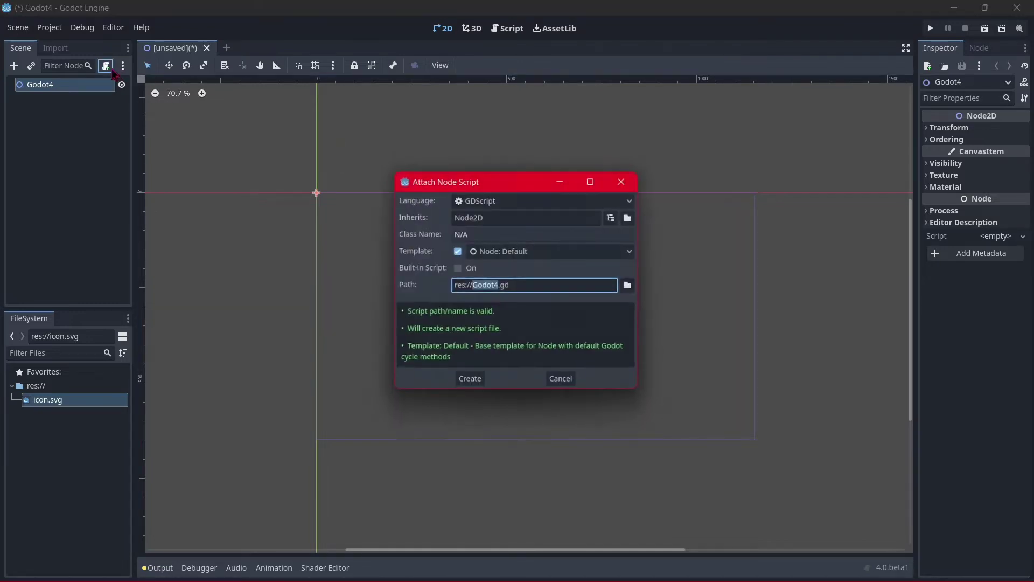
{"action": "left_click", "coordinate": [553, 201]}
{"action": "left_click", "coordinate": [552, 207]}
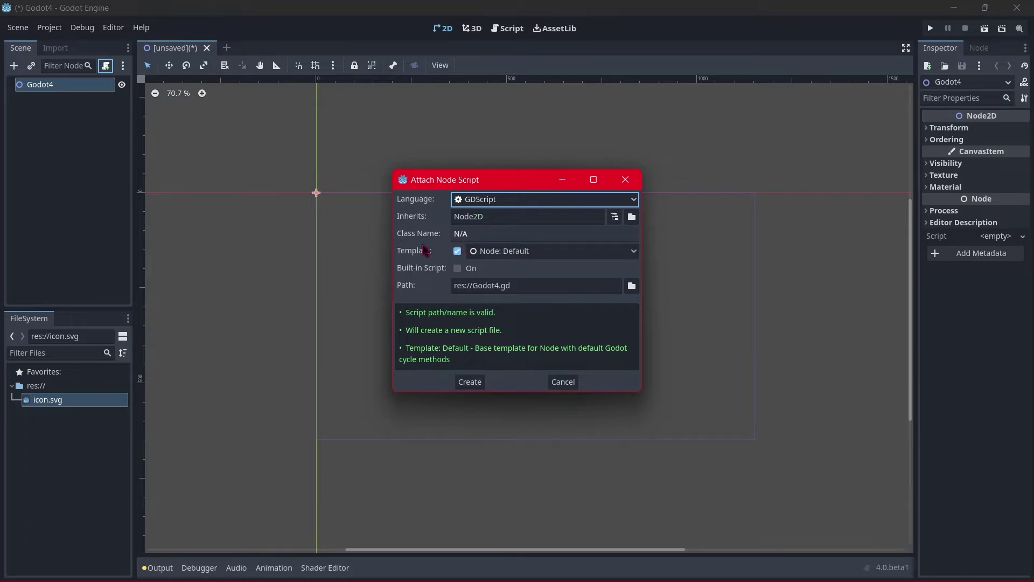
Keep the Node: Default template, leave Built-in off with path res://Godot4.gd, and create it
{"action": "left_click", "coordinate": [532, 251]}
{"action": "left_click", "coordinate": [532, 251]}
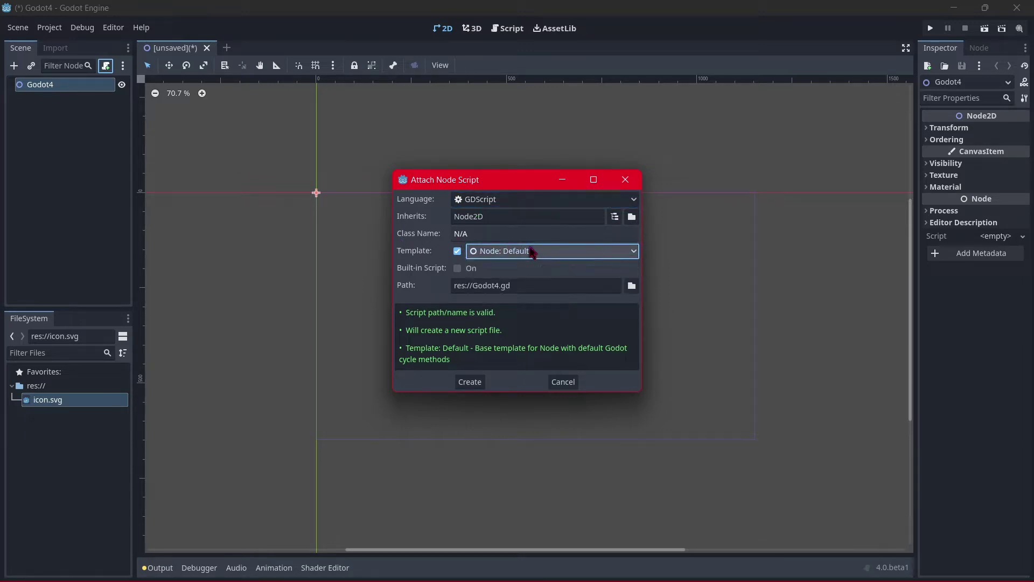
{"action": "left_click", "coordinate": [532, 251]}
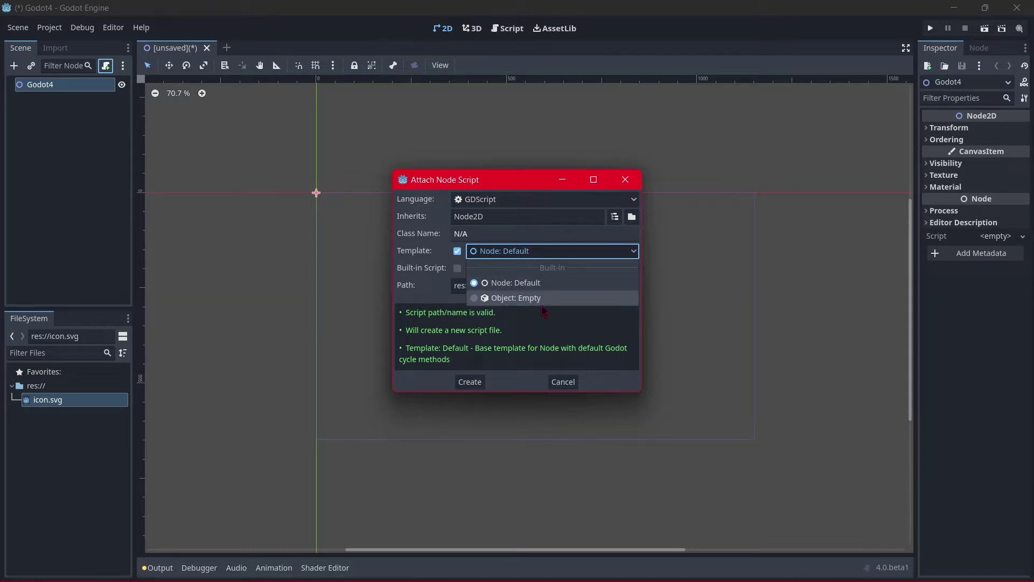
{"action": "left_click", "coordinate": [520, 283]}
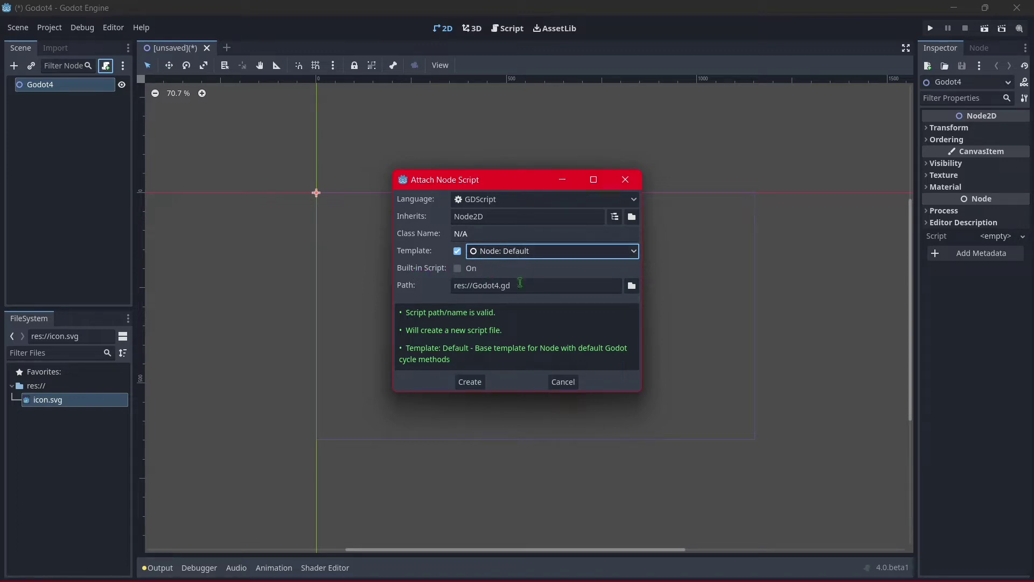
{"action": "left_click", "coordinate": [458, 269]}
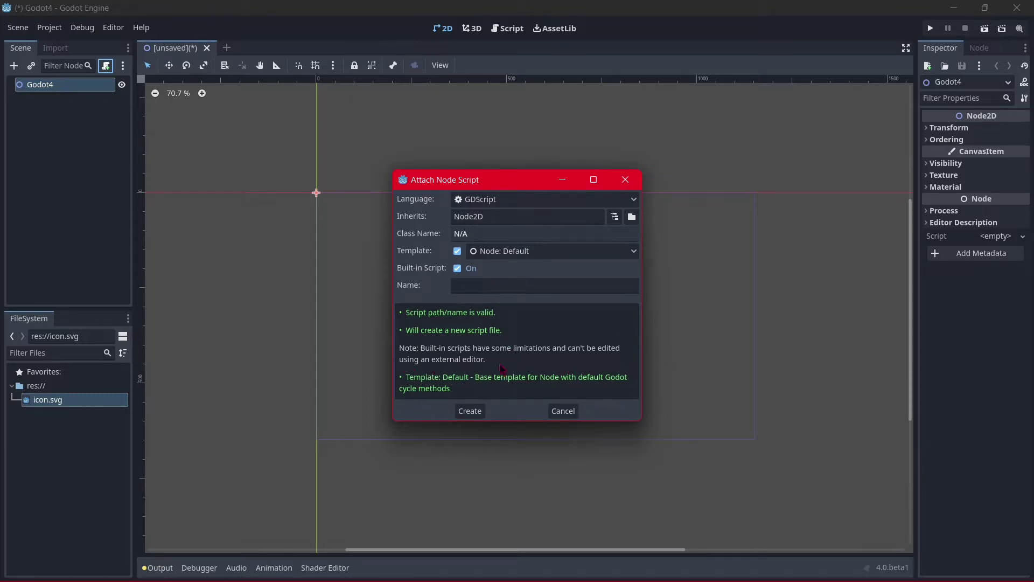
{"action": "left_click", "coordinate": [458, 268]}
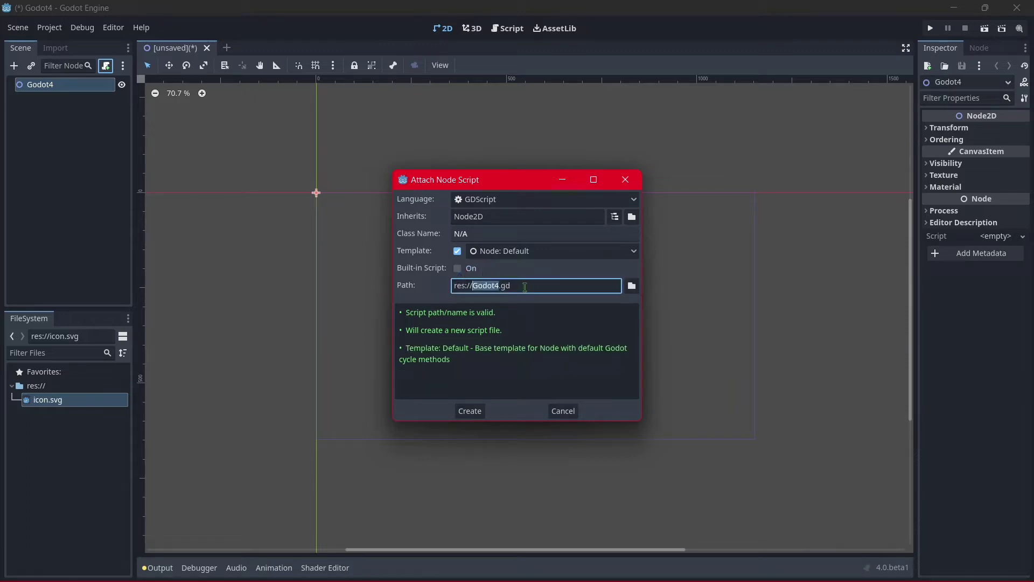
{"action": "left_click", "coordinate": [471, 411]}
{"action": "left_click", "coordinate": [340, 206]}
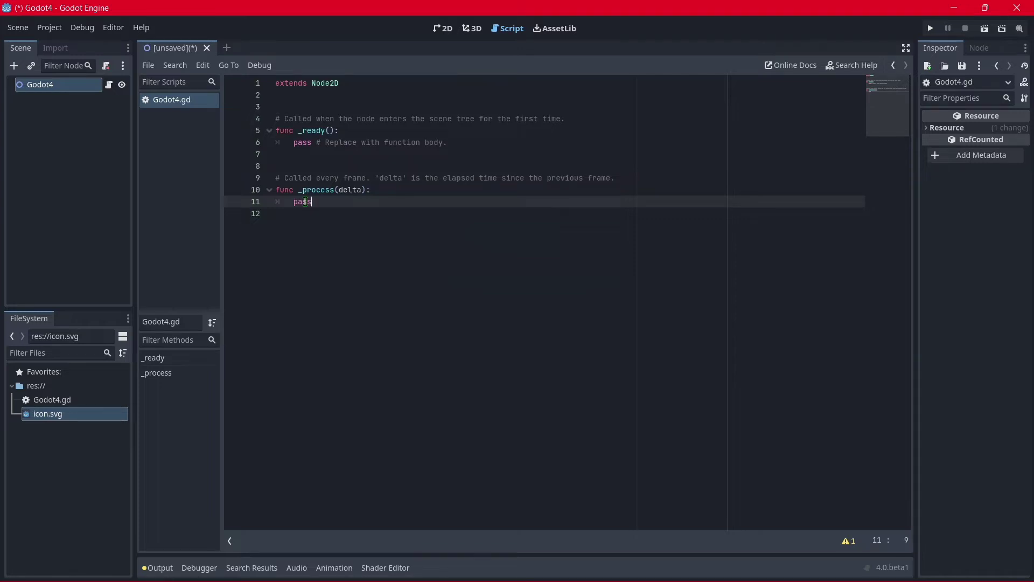
{"action": "scroll", "coordinate": [305, 202], "scroll_direction": "up", "scroll_amount": 5, "text": "ctrl"}
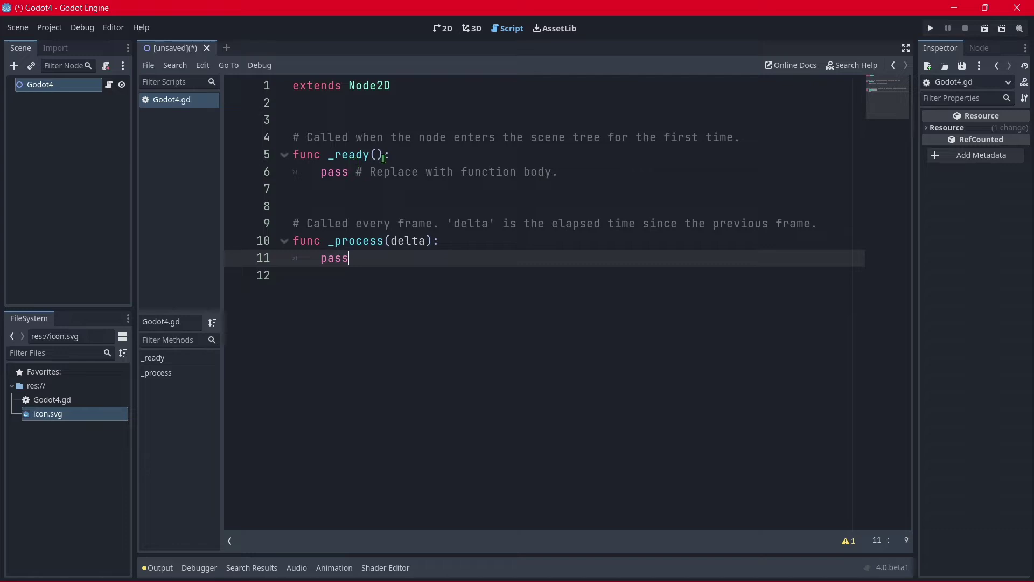
{"action": "left_click_drag", "start_coordinate": [383, 262], "coordinate": [345, 185]}
{"action": "left_click", "coordinate": [394, 260]}
{"action": "left_click", "coordinate": [345, 187]}
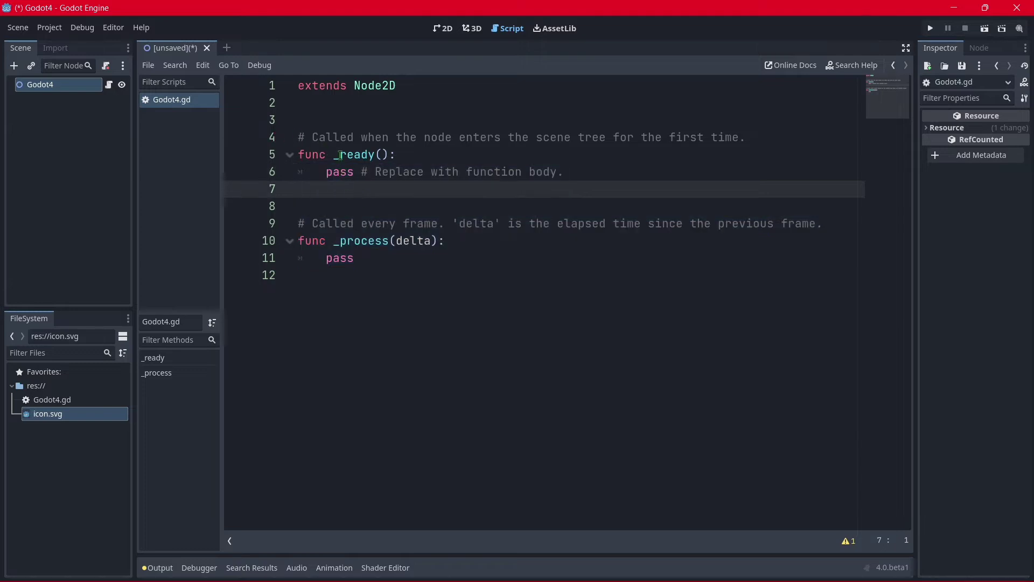
{"action": "scroll", "coordinate": [353, 162], "scroll_direction": "up", "scroll_amount": 6, "text": "ctrl"}
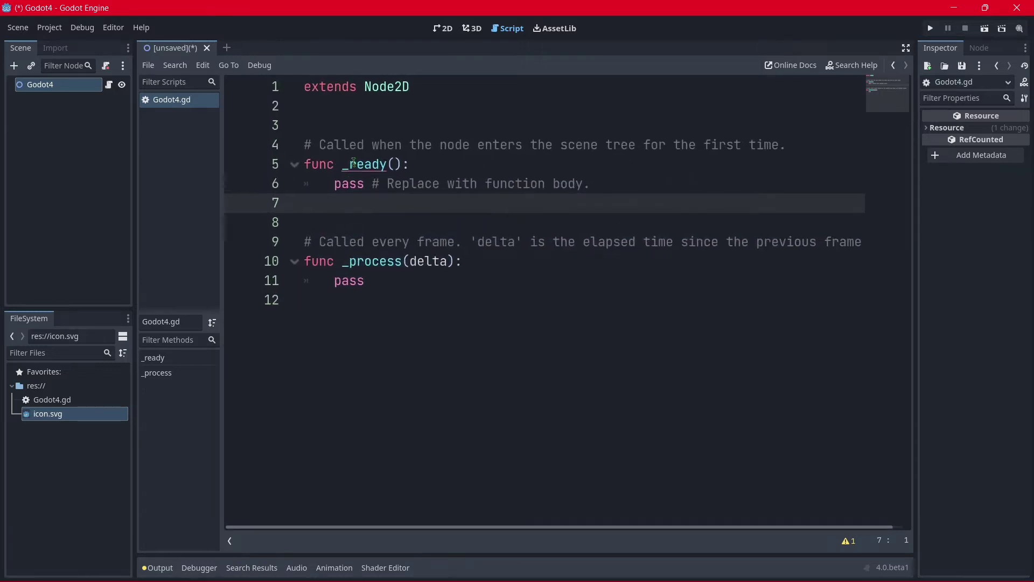
{"action": "left_click", "coordinate": [358, 370]}
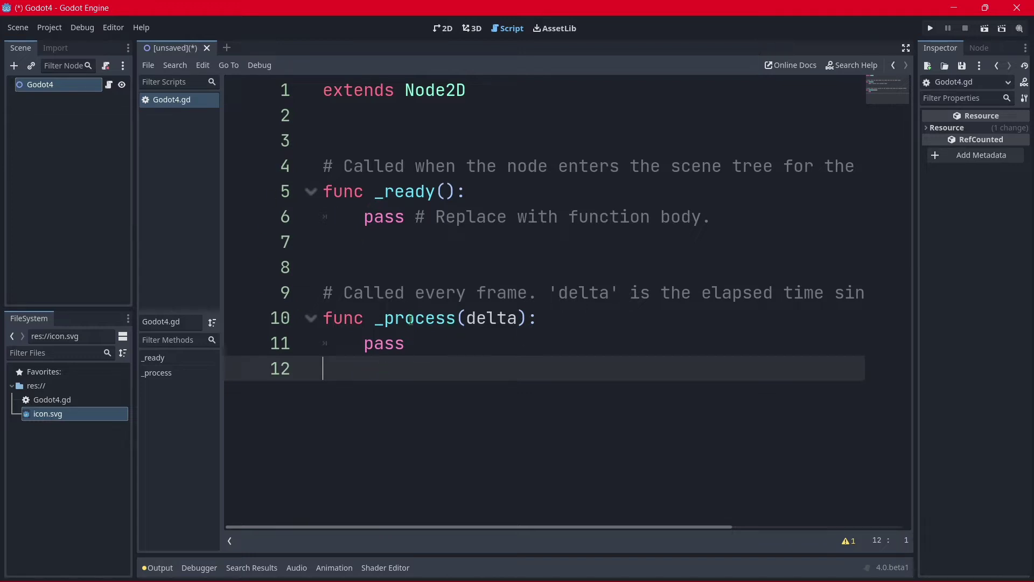
{"action": "key", "text": "shift+Up"}
{"action": "key", "text": "shift+Up"}
{"action": "key", "text": "shift+Up"}
{"action": "key", "text": "shift+Up"}
{"action": "key", "text": "shift+Up"}
{"action": "key", "text": "shift+Up"}
{"action": "key", "text": "shift+Up"}
{"action": "key", "text": "shift+Up"}
{"action": "left_click", "coordinate": [433, 346]}
{"action": "key", "text": "shift+Up"}
{"action": "key", "text": "shift+Up"}
{"action": "key", "text": "shift+Up"}
{"action": "key", "text": "shift+Up"}
{"action": "key", "text": "shift+Up"}
{"action": "key", "text": "shift+Up"}
{"action": "key", "text": "shift+Up"}
{"action": "key", "text": "shift+Up"}
{"action": "left_click", "coordinate": [431, 349]}
{"action": "left_click_drag", "start_coordinate": [451, 351], "coordinate": [318, 190]}
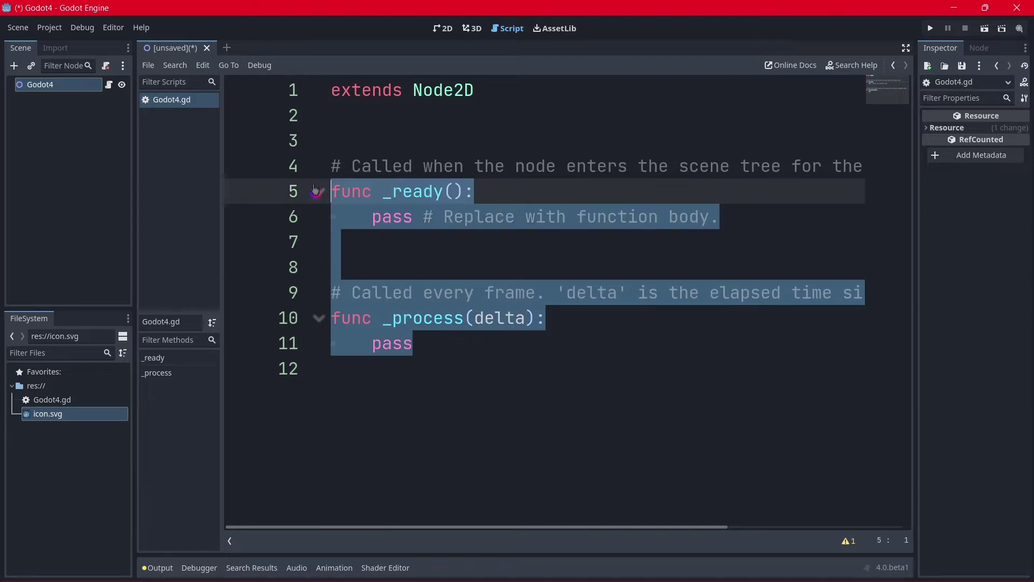
{"action": "scroll", "coordinate": [318, 192], "scroll_direction": "down", "scroll_amount": 5, "text": "ctrl"}
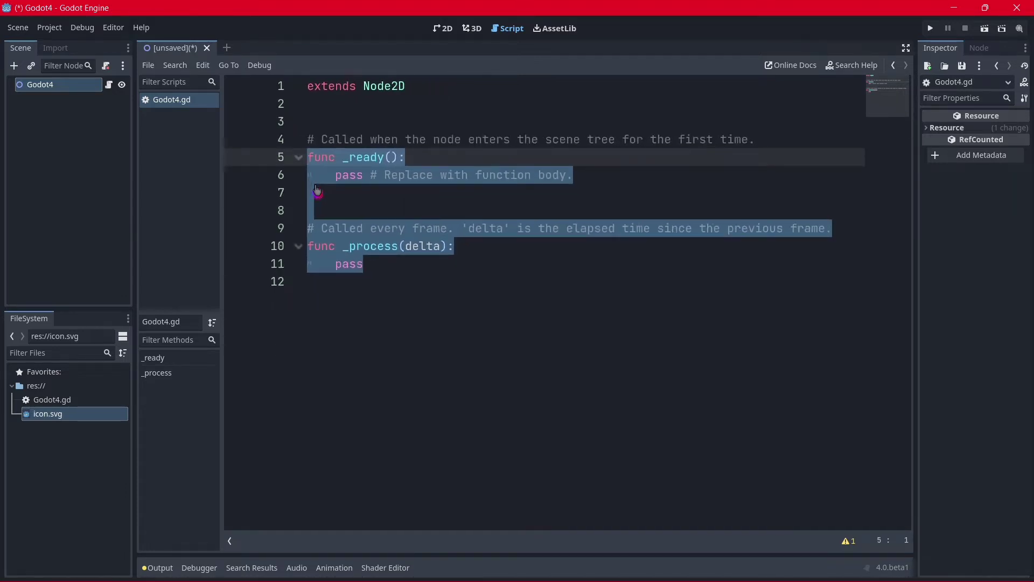
{"action": "left_click", "coordinate": [60, 119]}
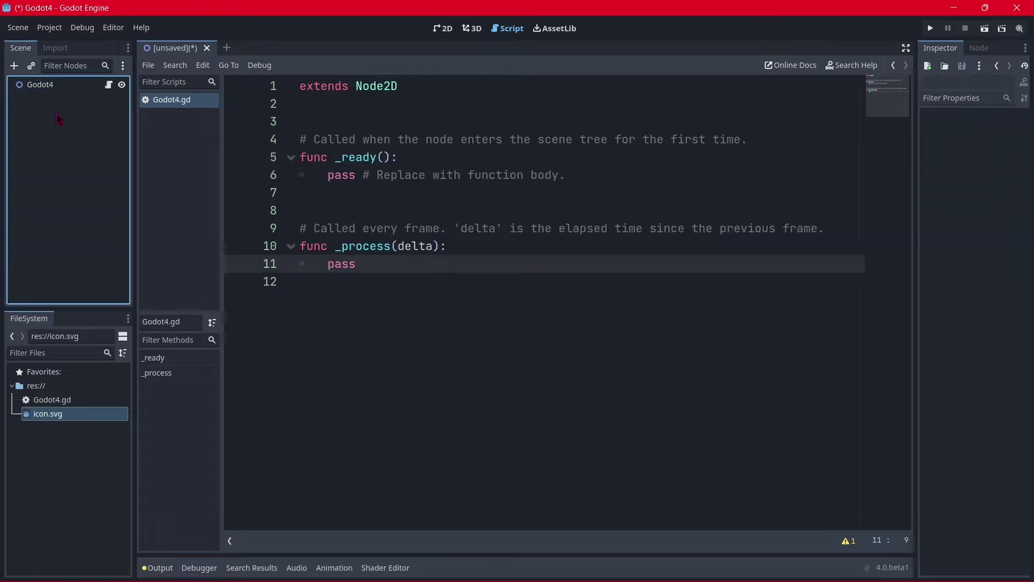
Add a Node2D child node under the Godot4 root
{"action": "left_click", "coordinate": [44, 85]}
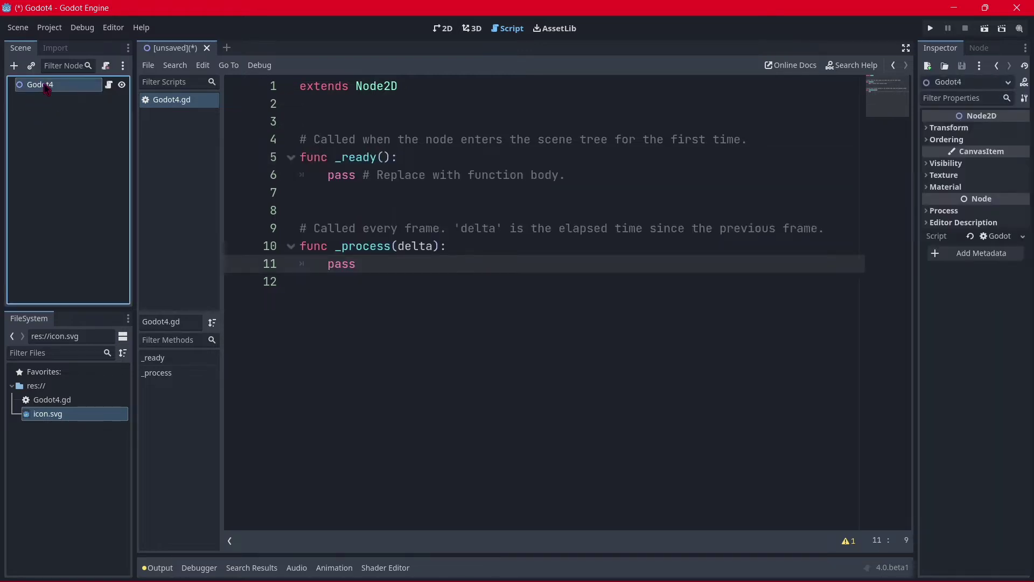
{"action": "left_click", "coordinate": [13, 65]}
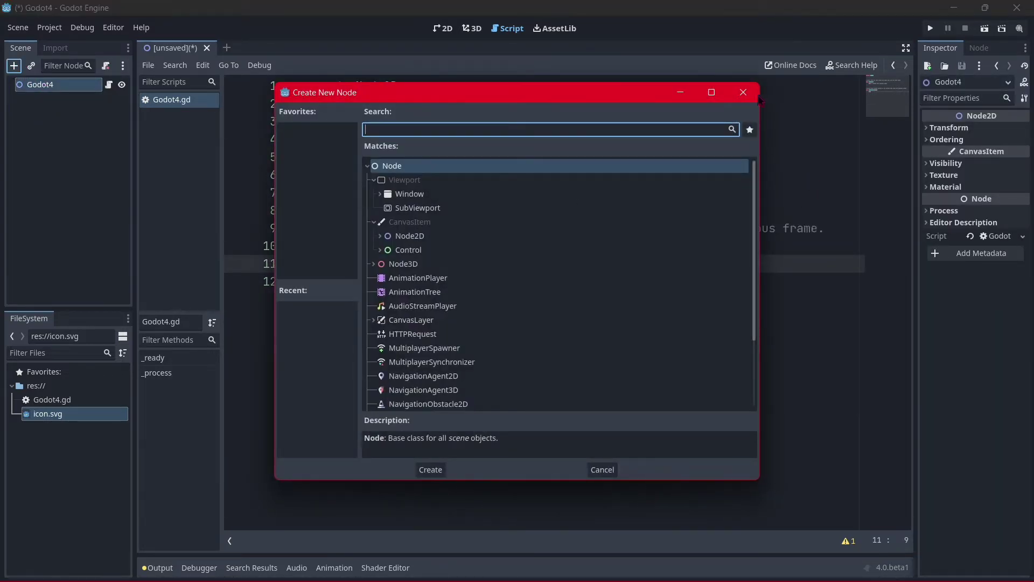
{"action": "left_click", "coordinate": [744, 92]}
{"action": "left_click", "coordinate": [14, 66]}
{"action": "scroll", "coordinate": [544, 242], "scroll_direction": "down", "scroll_amount": 3}
{"action": "scroll", "coordinate": [527, 273], "scroll_direction": "up", "scroll_amount": 3}
{"action": "left_click", "coordinate": [426, 237]}
{"action": "left_click", "coordinate": [431, 251]}
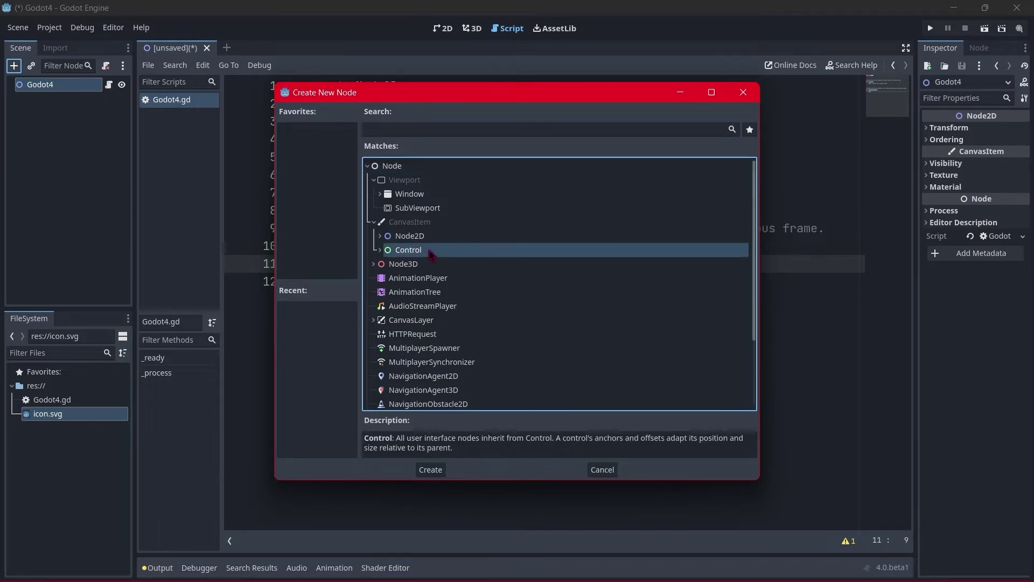
{"action": "left_click", "coordinate": [418, 240]}
{"action": "left_click", "coordinate": [430, 469]}
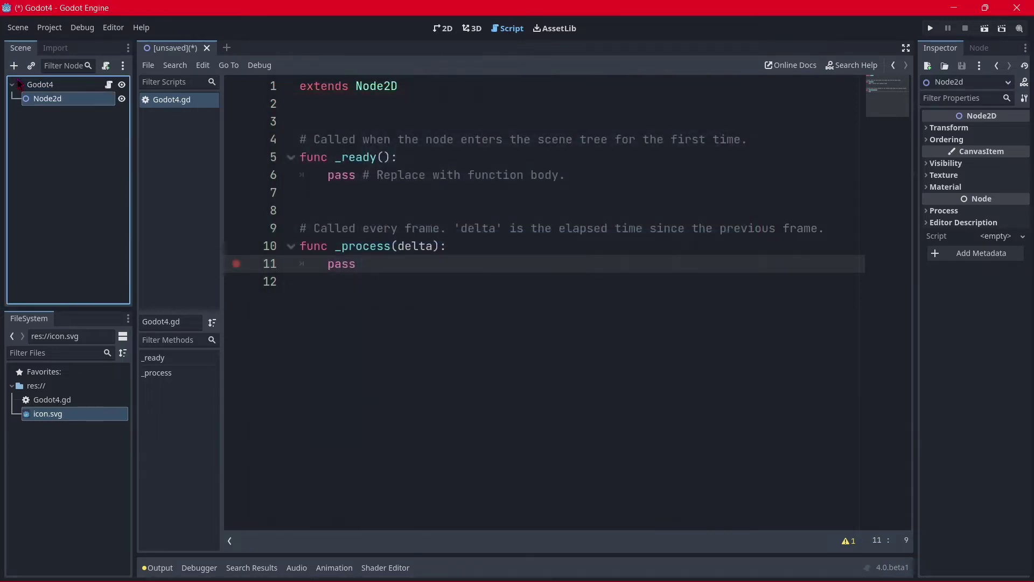
Rename the new Node2d child to SUBSCRIBE and reselect it
{"action": "double_click", "coordinate": [54, 98]}
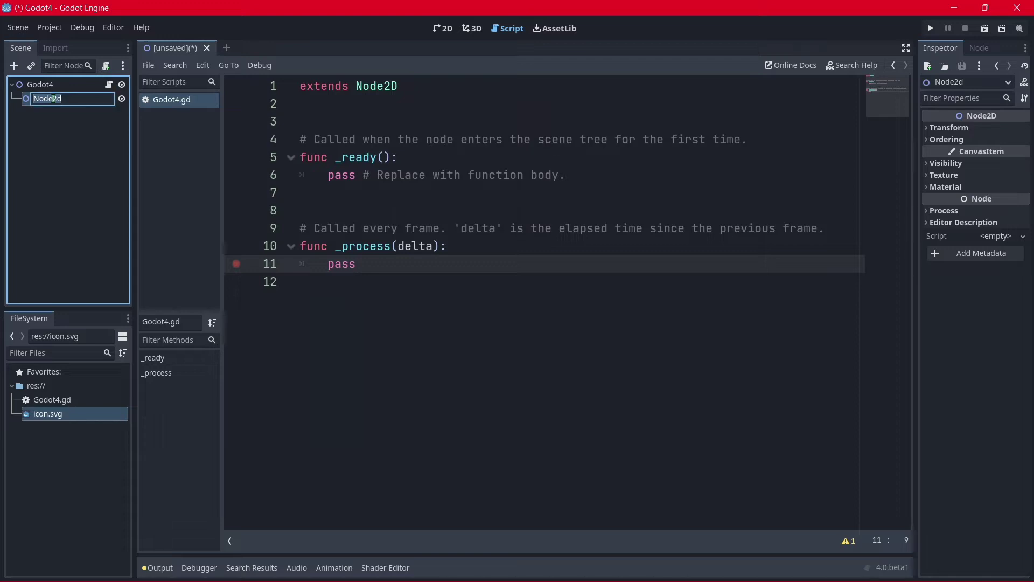
{"action": "type", "text": "SUBSCRIBE"}
{"action": "key", "text": "Return"}
{"action": "left_click", "coordinate": [64, 139]}
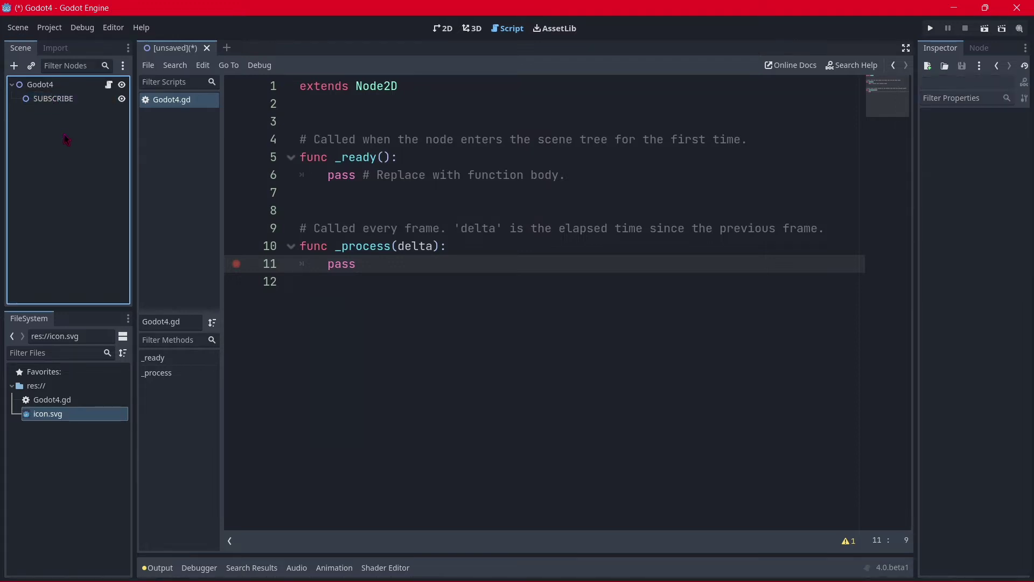
{"action": "left_click", "coordinate": [51, 100]}
Attach a built-in GDScript from the Object: Empty template to SUBSCRIBE and add a blank line 3
{"action": "left_click", "coordinate": [105, 66]}
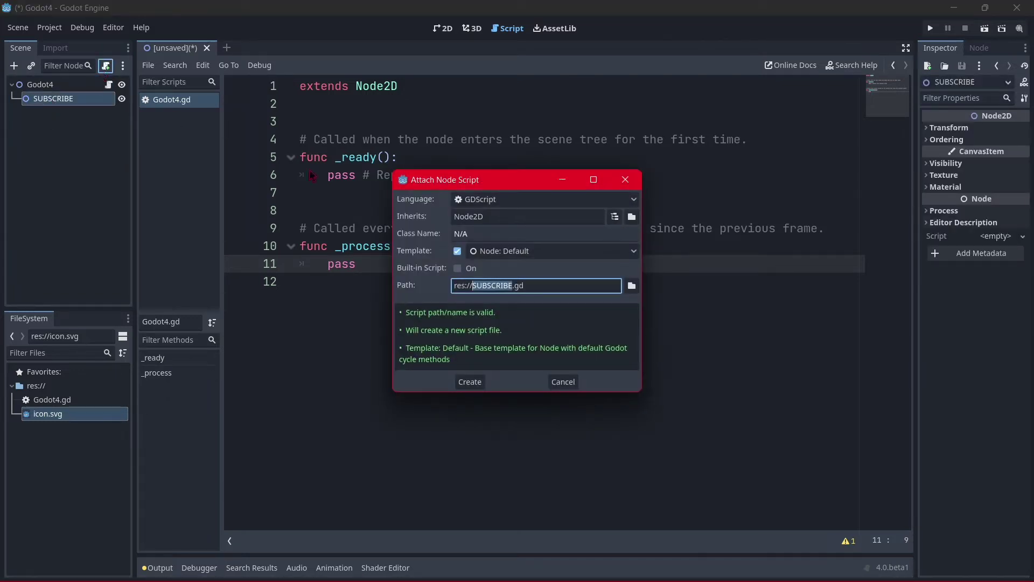
{"action": "left_click", "coordinate": [500, 253]}
{"action": "left_click", "coordinate": [506, 298]}
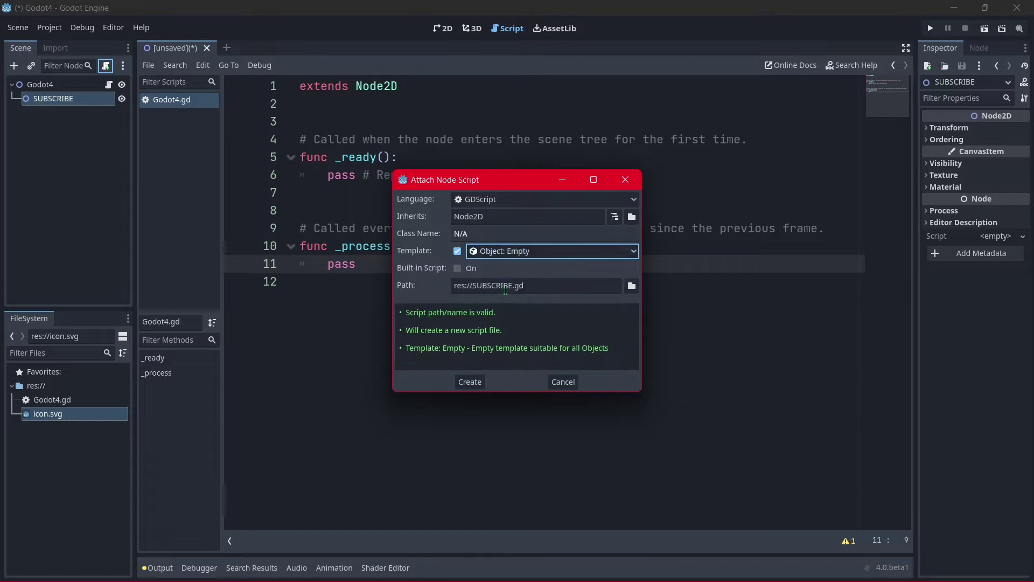
{"action": "left_click", "coordinate": [457, 269]}
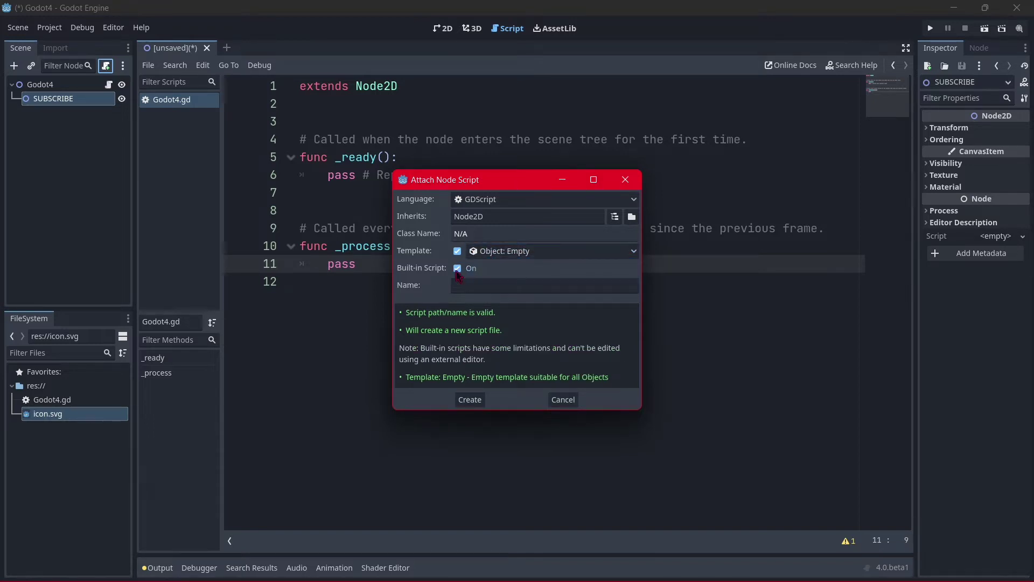
{"action": "left_click", "coordinate": [469, 399]}
{"action": "left_click", "coordinate": [318, 100]}
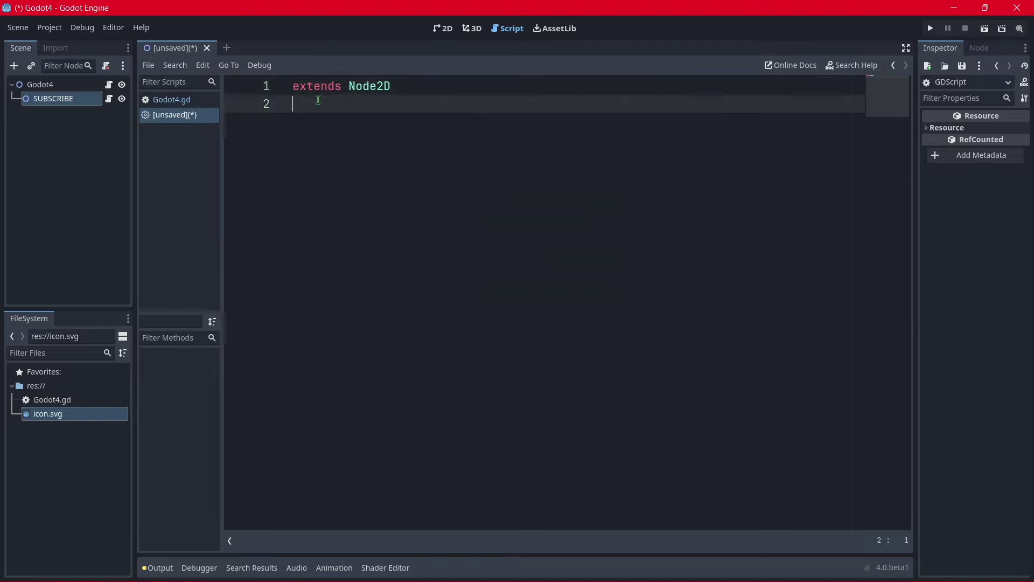
{"action": "key", "text": "Return"}
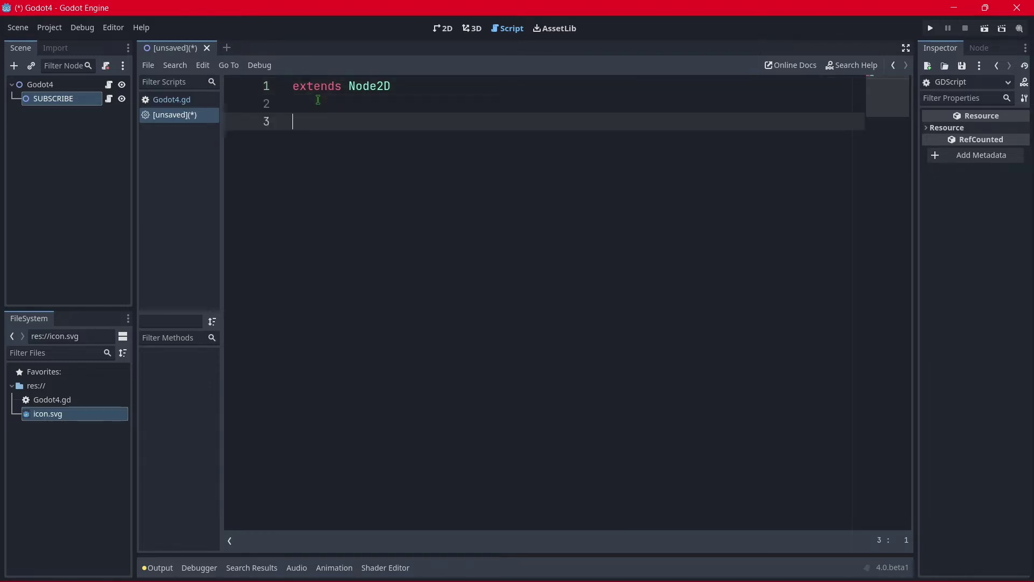